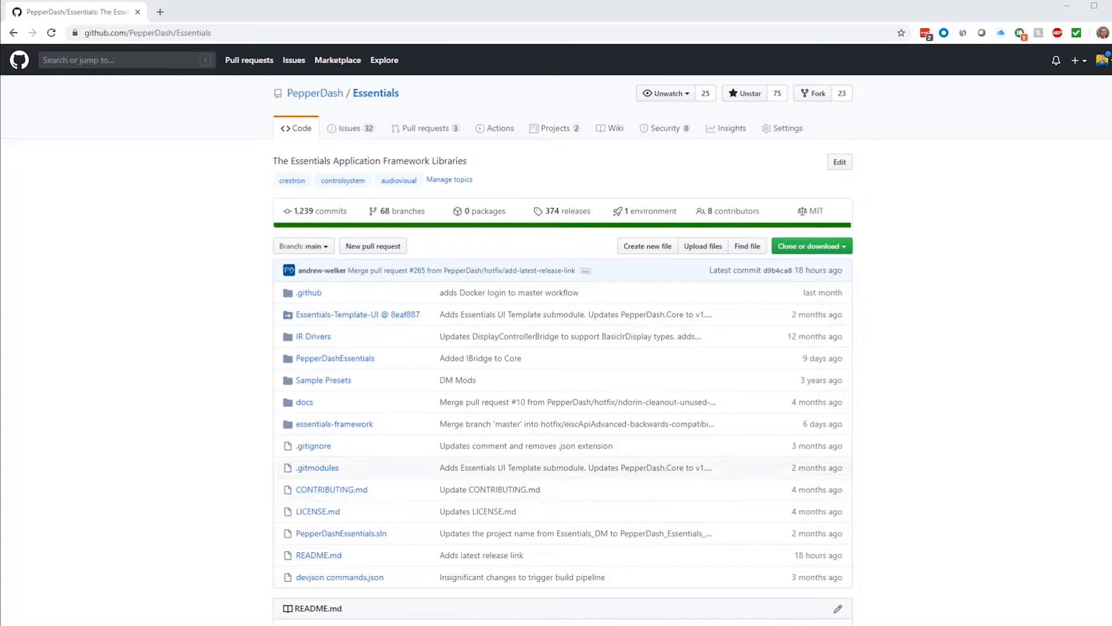
Step: Open the latest Essentials release from the README and browse the repository's source at tag 1.5.5
left_click(834, 247)
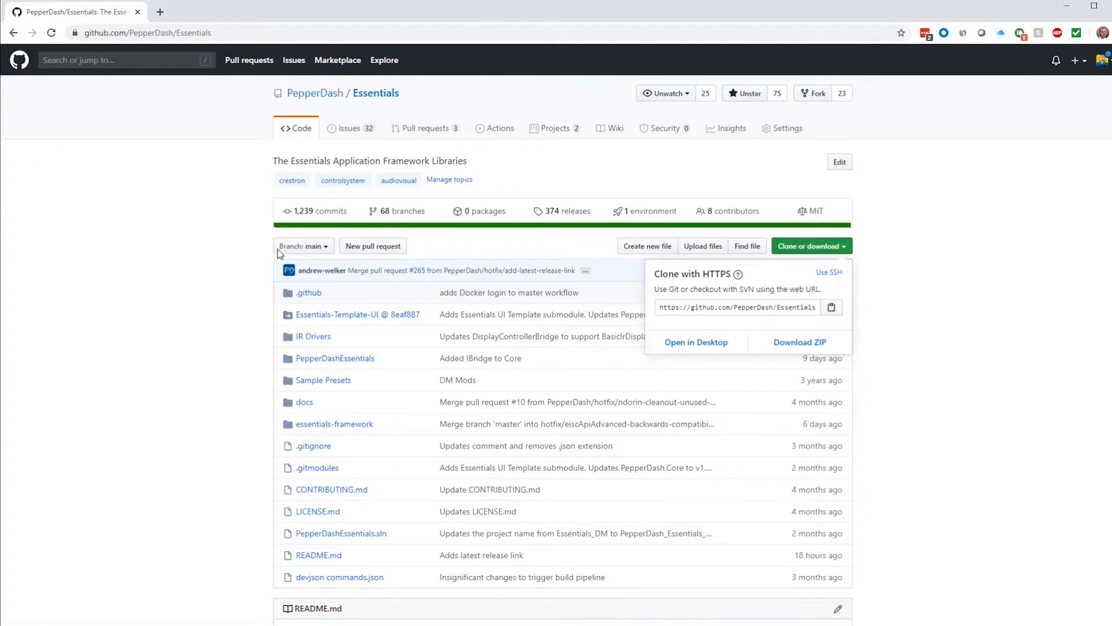
left_click(318, 251)
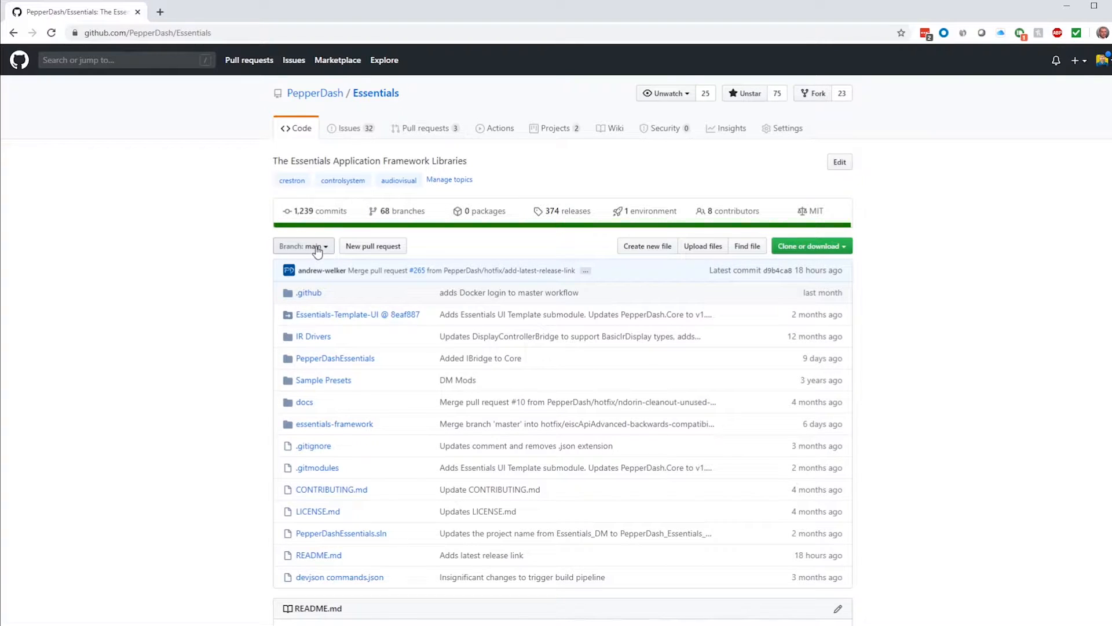
scroll(233, 338, "down", 2)
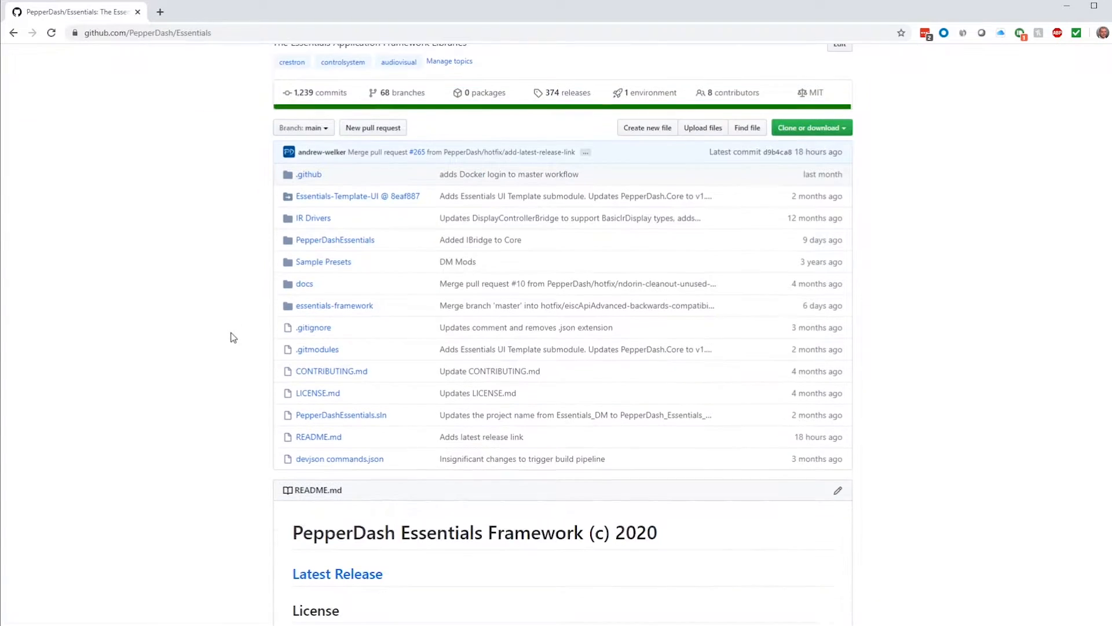
left_click(355, 577)
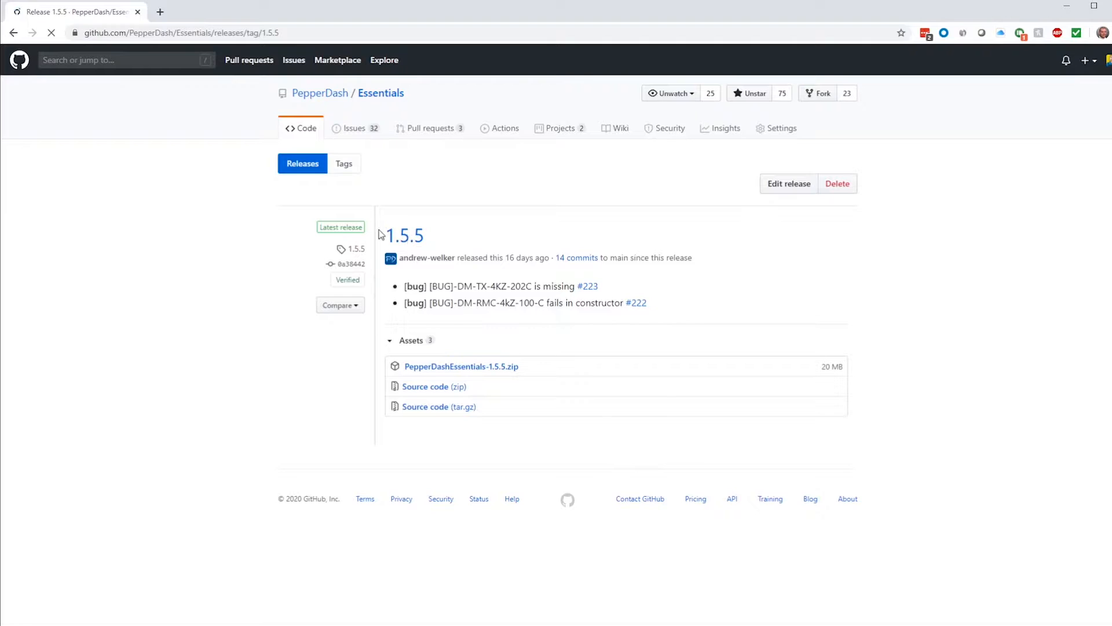
left_click(415, 245)
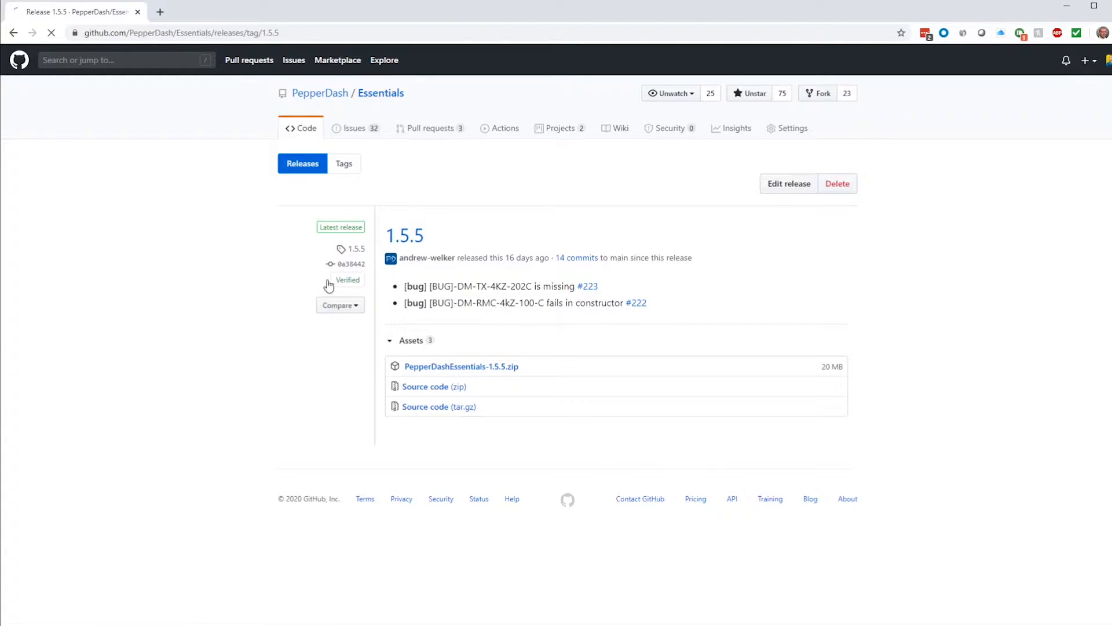
left_click(406, 242)
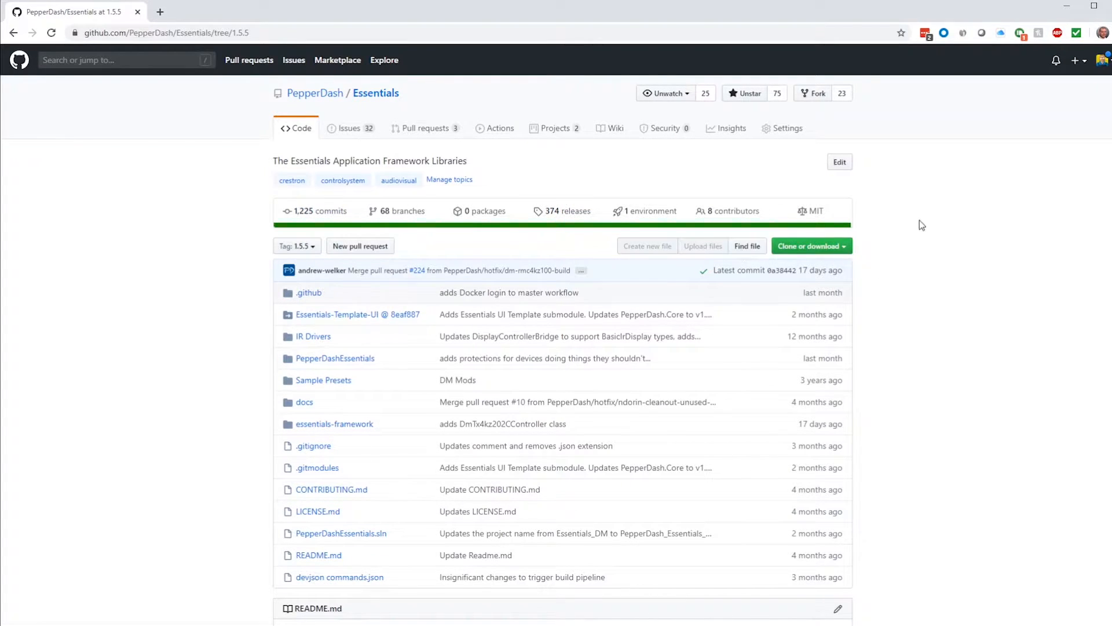
Step: Check the clone and download options, and fork the PepperDash Essentials repository into the personal account
left_click(836, 248)
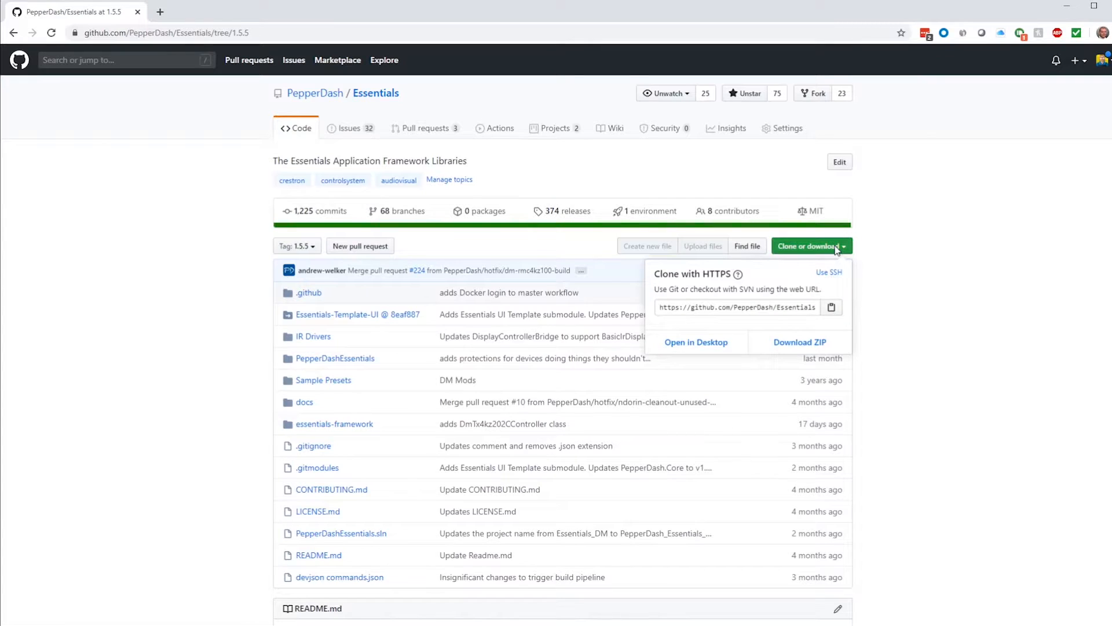
left_click(927, 237)
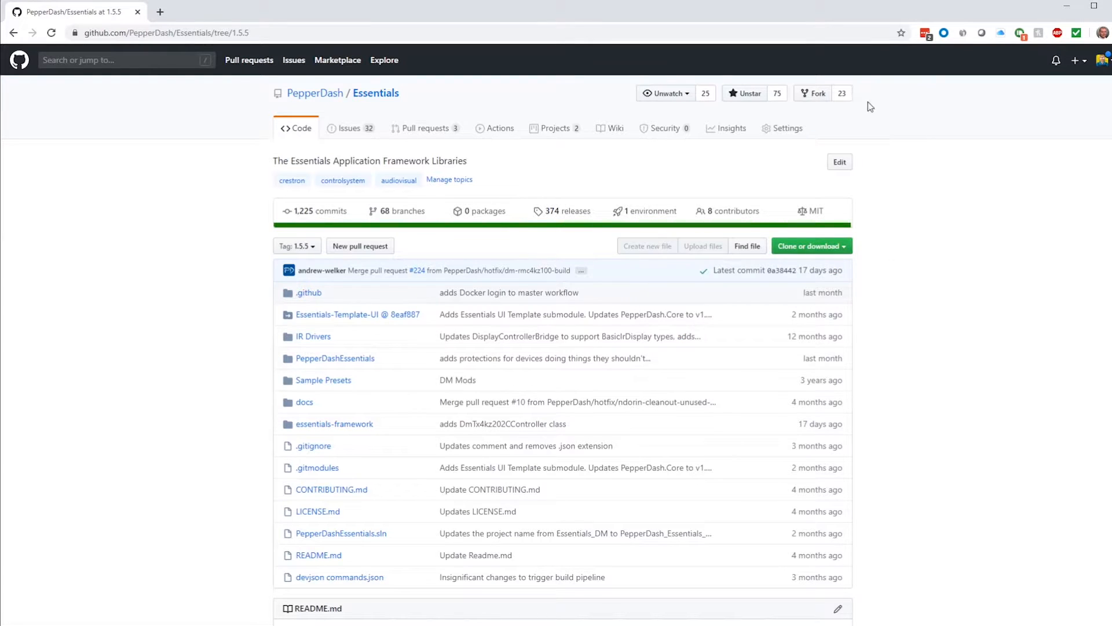
left_click(811, 94)
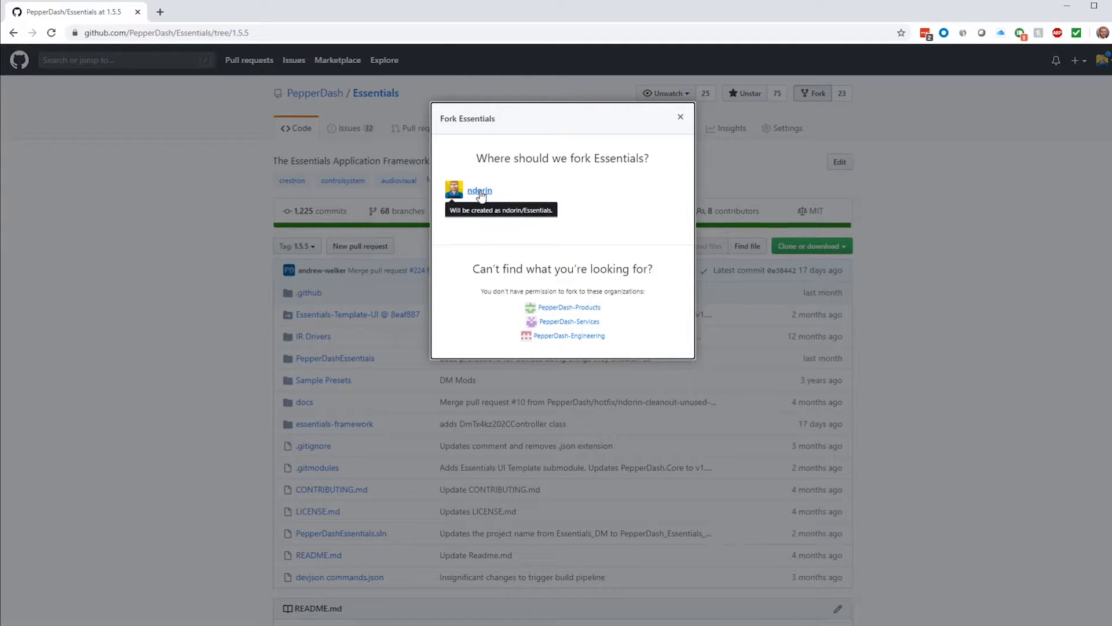
left_click(480, 192)
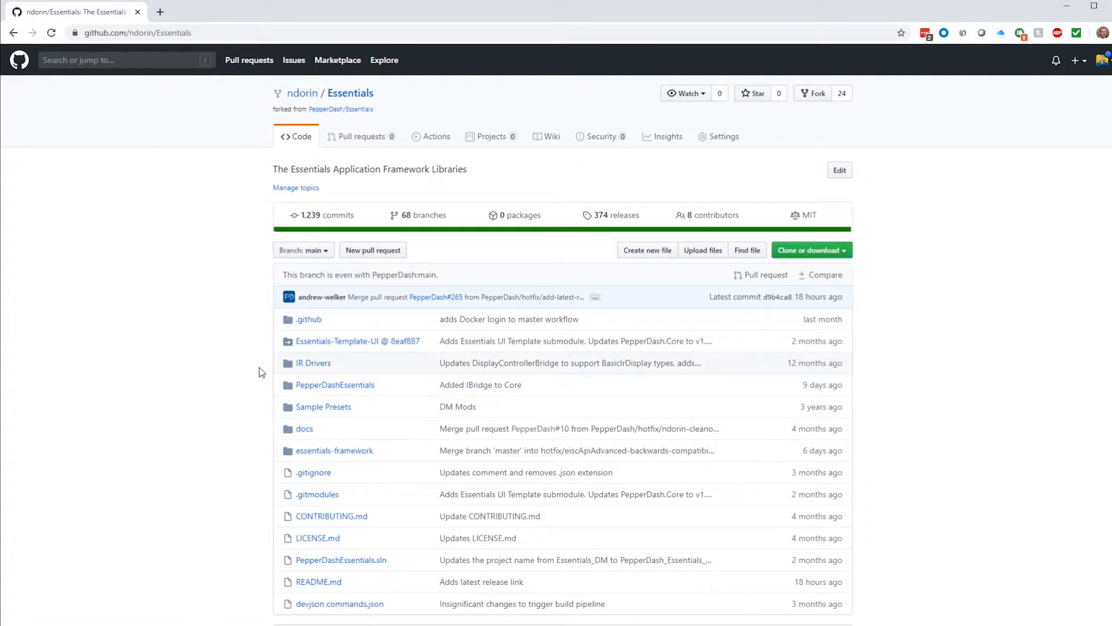
Step: View the forked repository's clone options and select its HTTPS clone URL
left_click(836, 251)
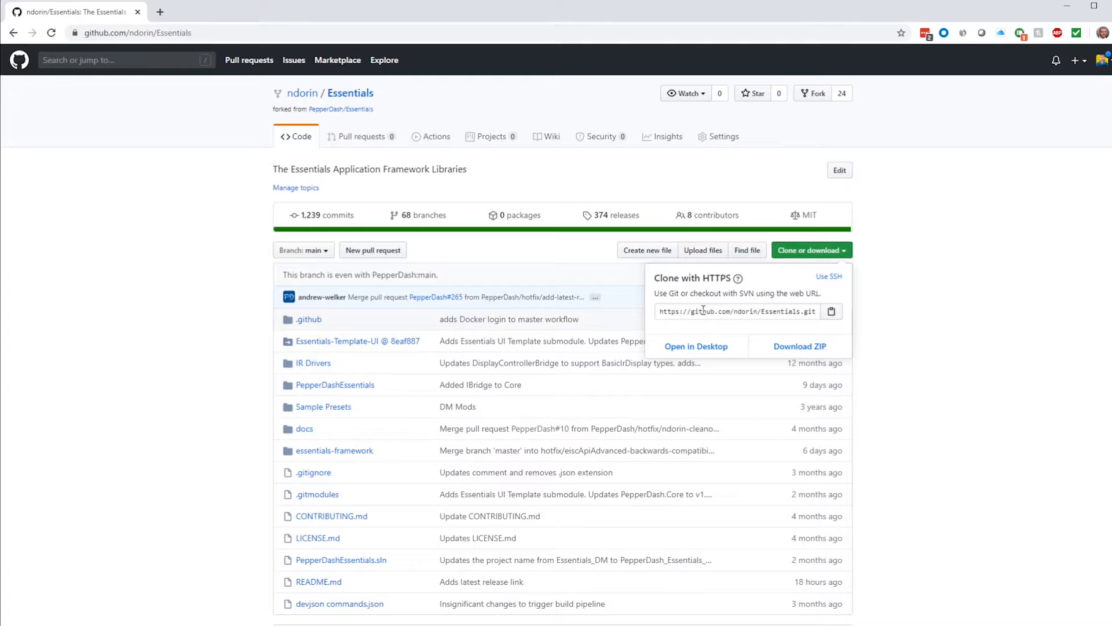
left_click(663, 308)
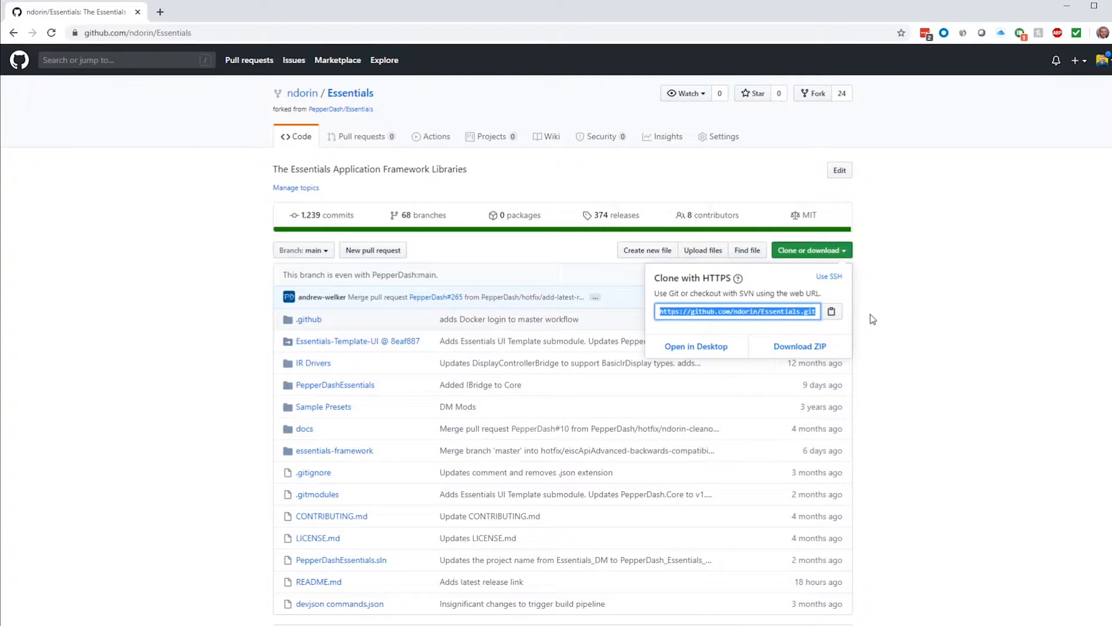
left_click(896, 293)
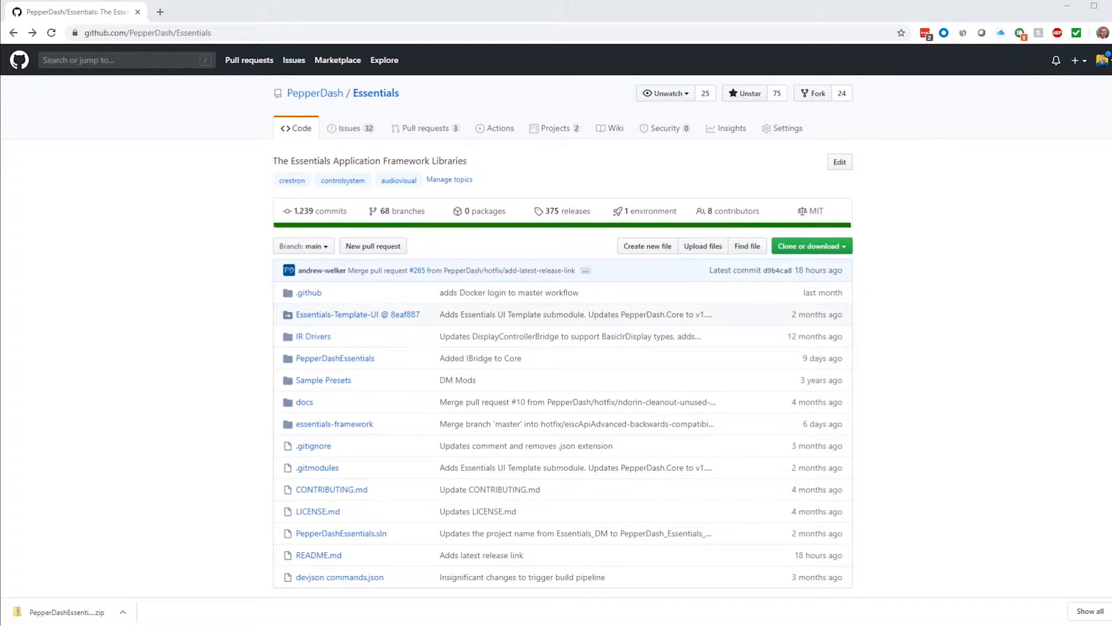
Step: Go through the README's latest release to the 1.5.5 source tree and open the Essentials-Template-UI submodule
scroll(337, 337, "down", 6)
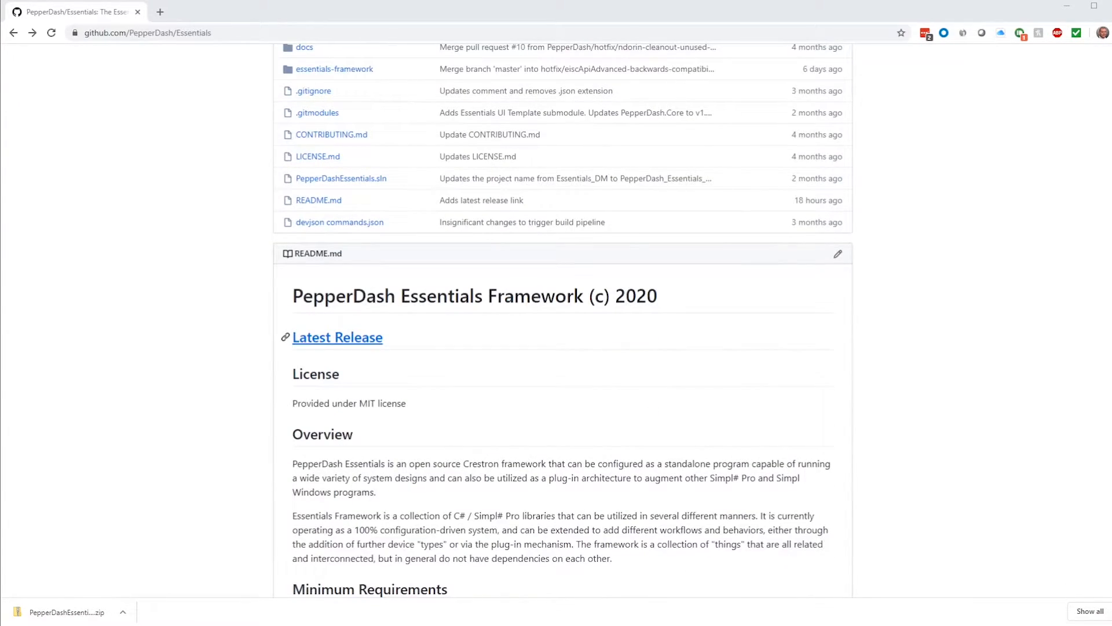
left_click(339, 337)
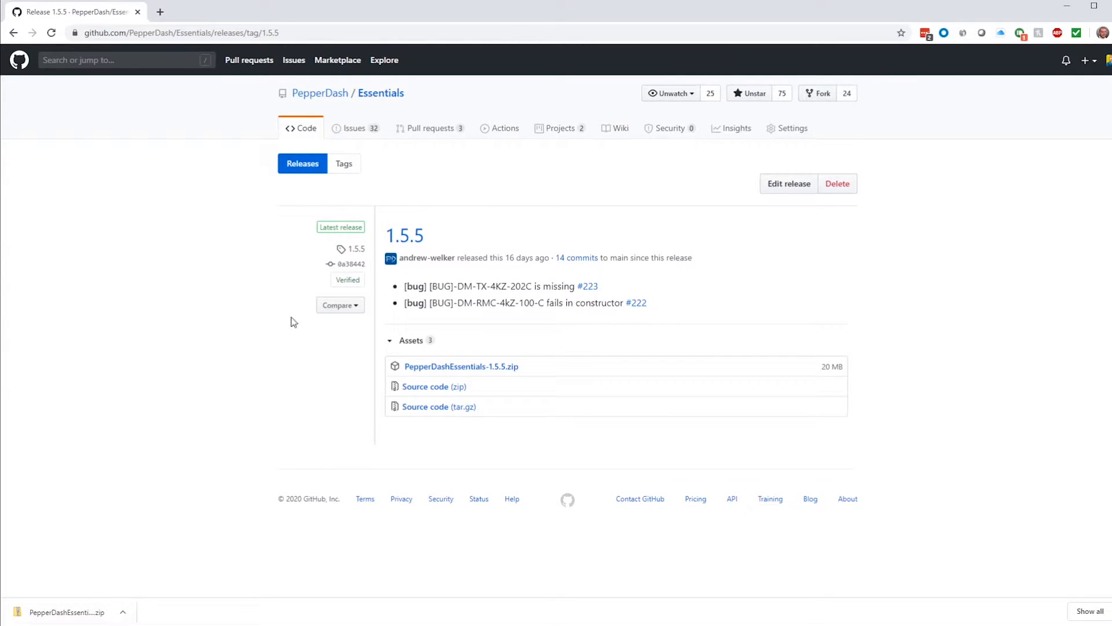
left_click(305, 137)
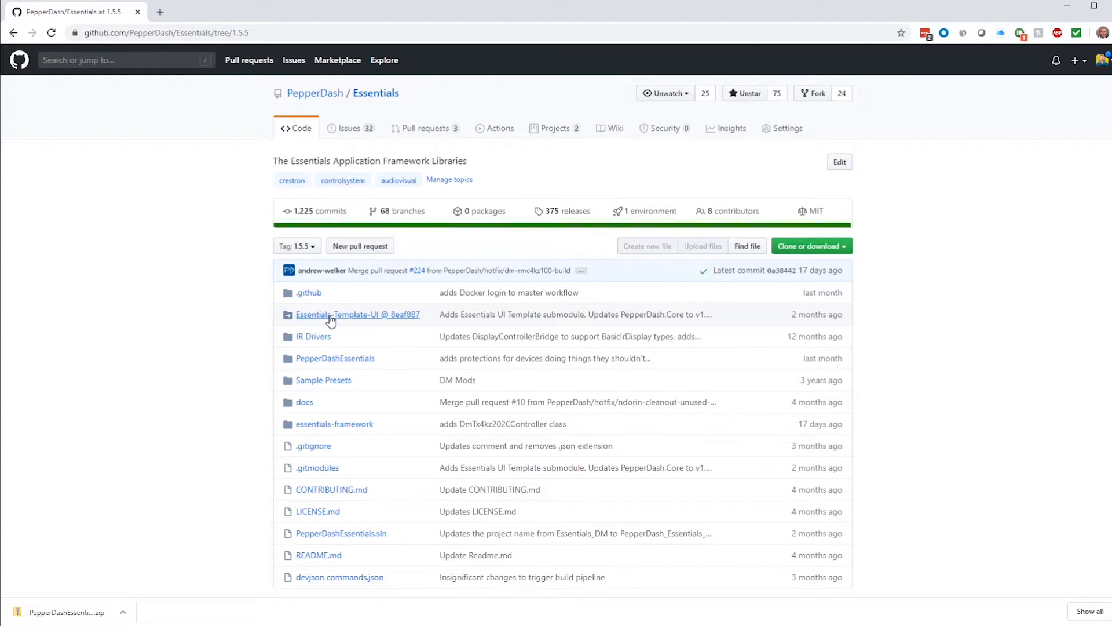
left_click(344, 322)
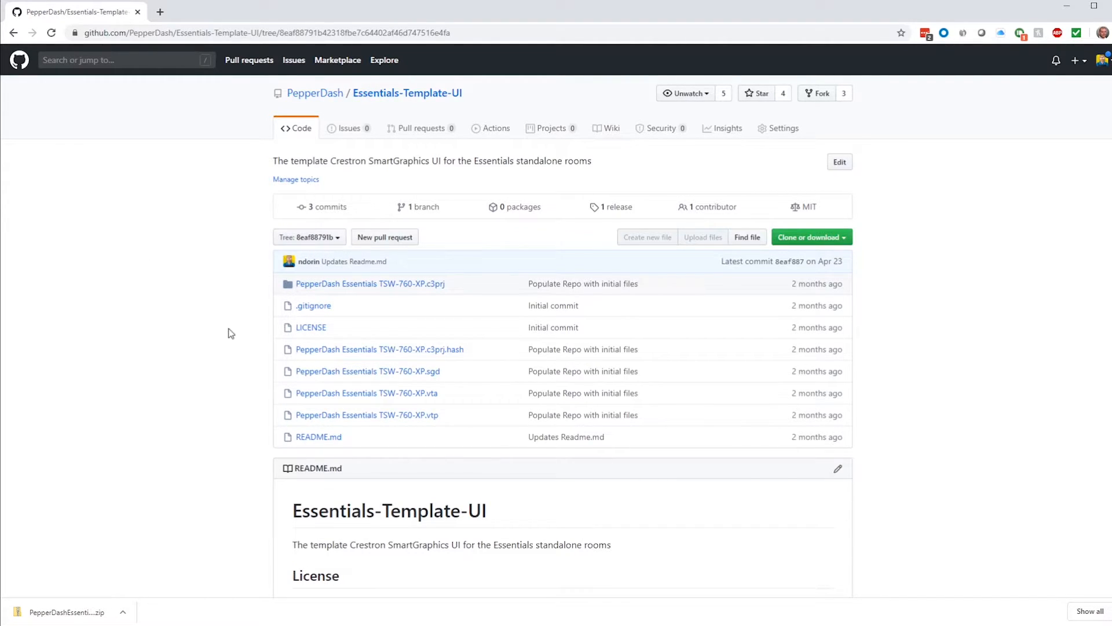
Step: Download PepperDash Essentials TSW-760-XP.c3p from the PepperDash Essentials TSW-760-XP.c3prj folder
left_click(363, 285)
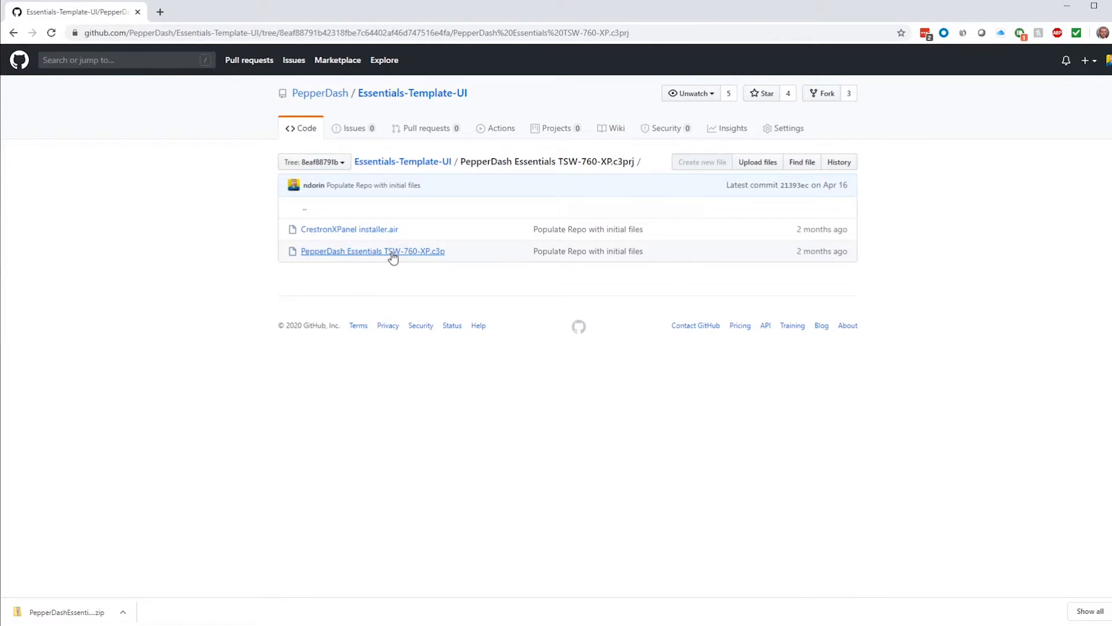
left_click(393, 255)
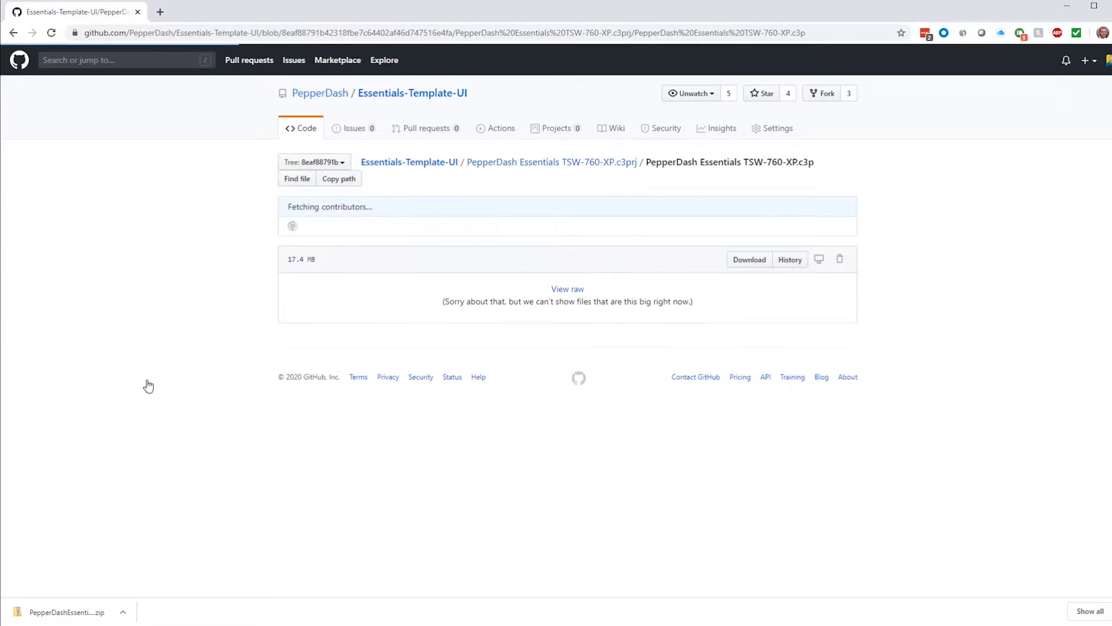
left_click(751, 260)
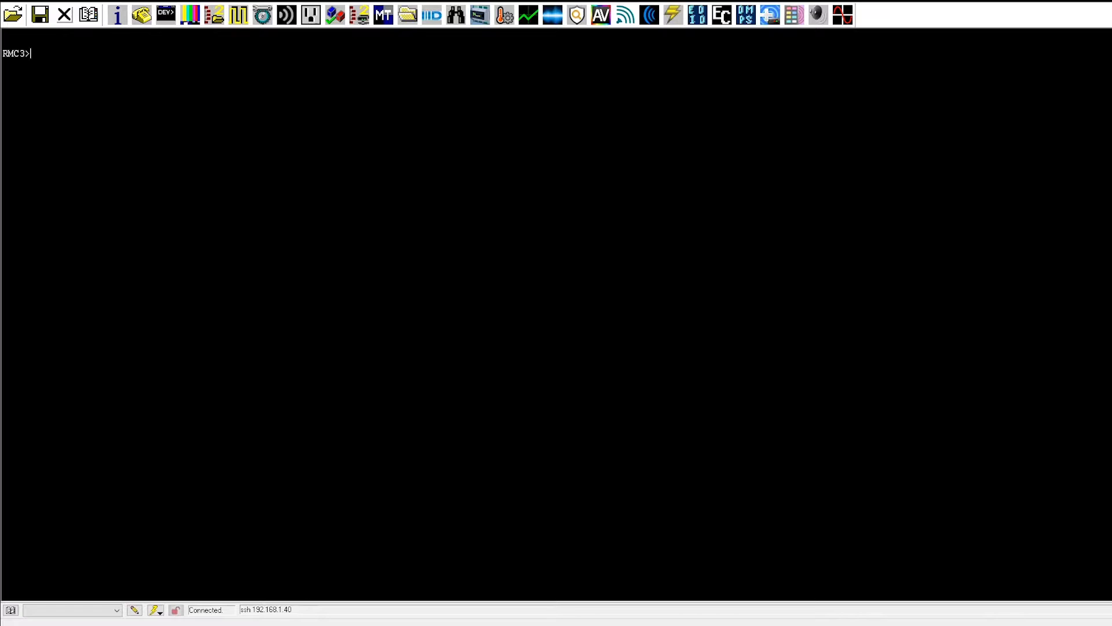
Step: In FileZilla, upload PepperDashEssentials-1.5.5.cpz from the local output folder to the processor's Program01 folder
type("^")
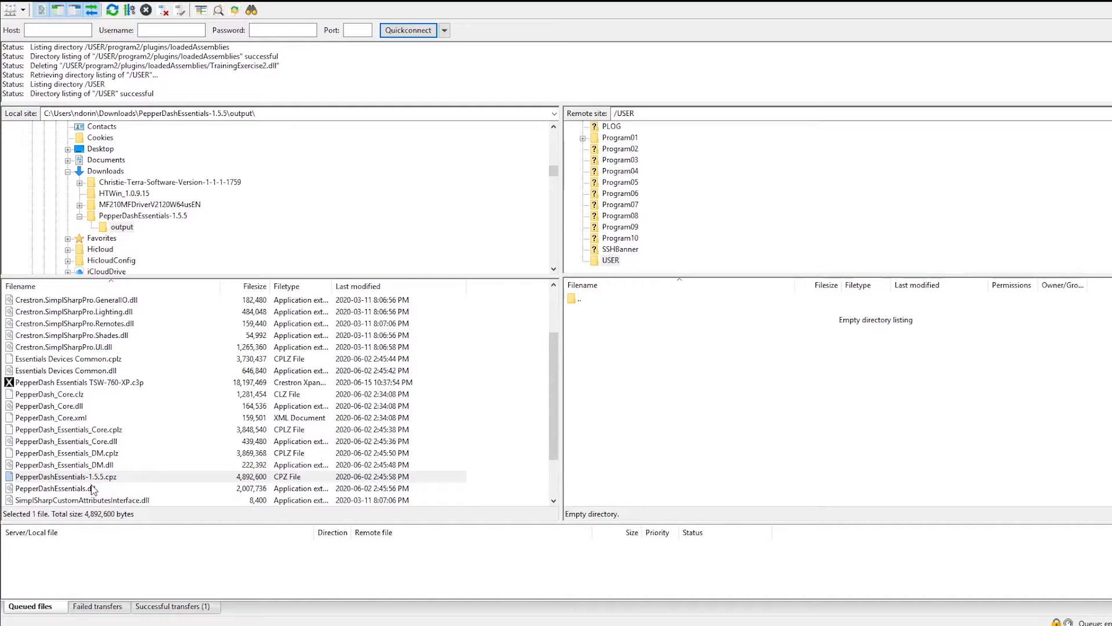
left_click(90, 382)
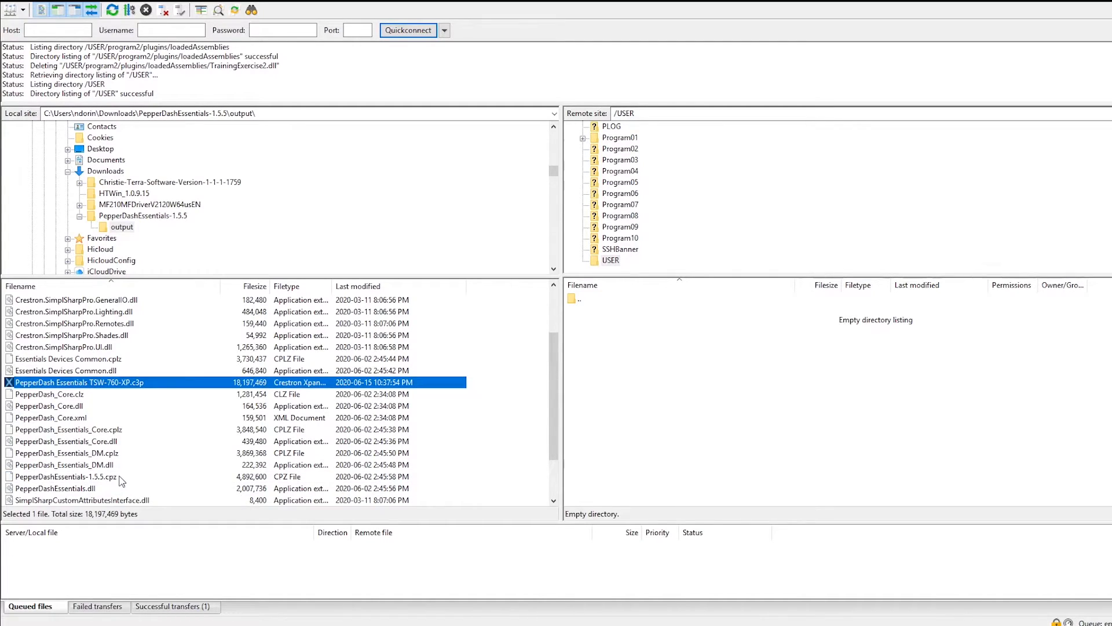
left_click(110, 479)
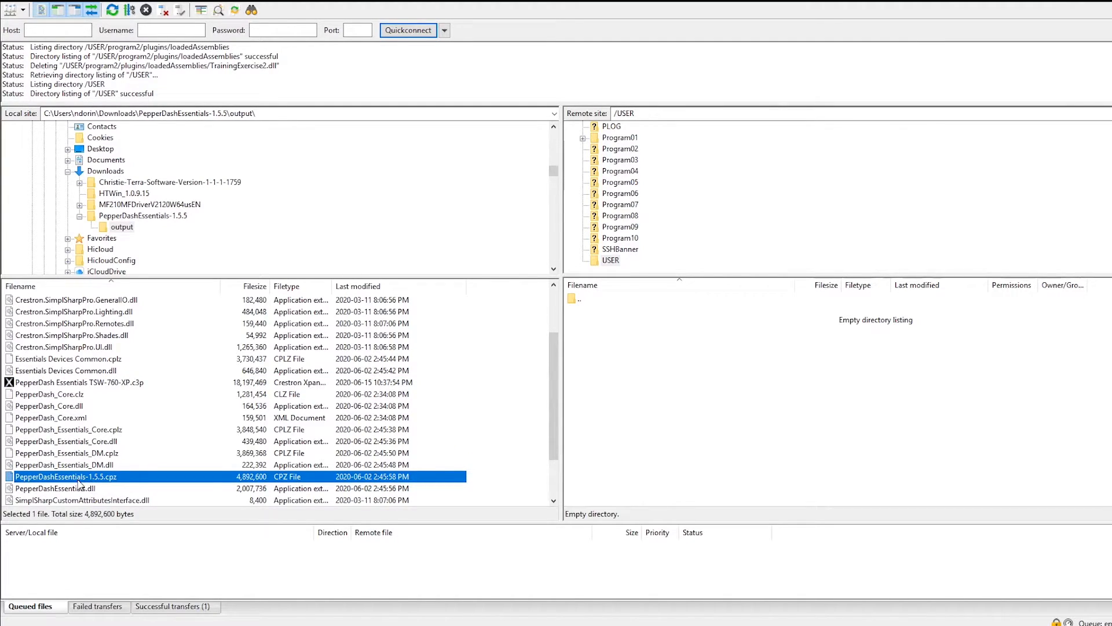
left_click_drag(102, 481, 628, 152)
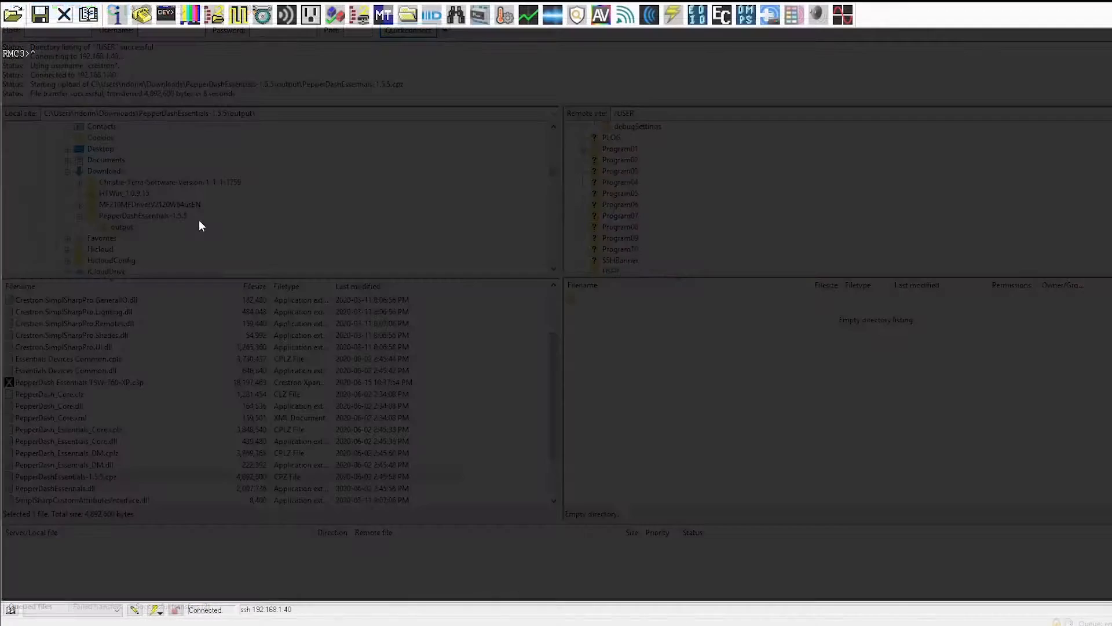
Step: In the RMC3 text console, clear the stray character and load the program in slot 1 with progload -p:1
key("BackSpace")
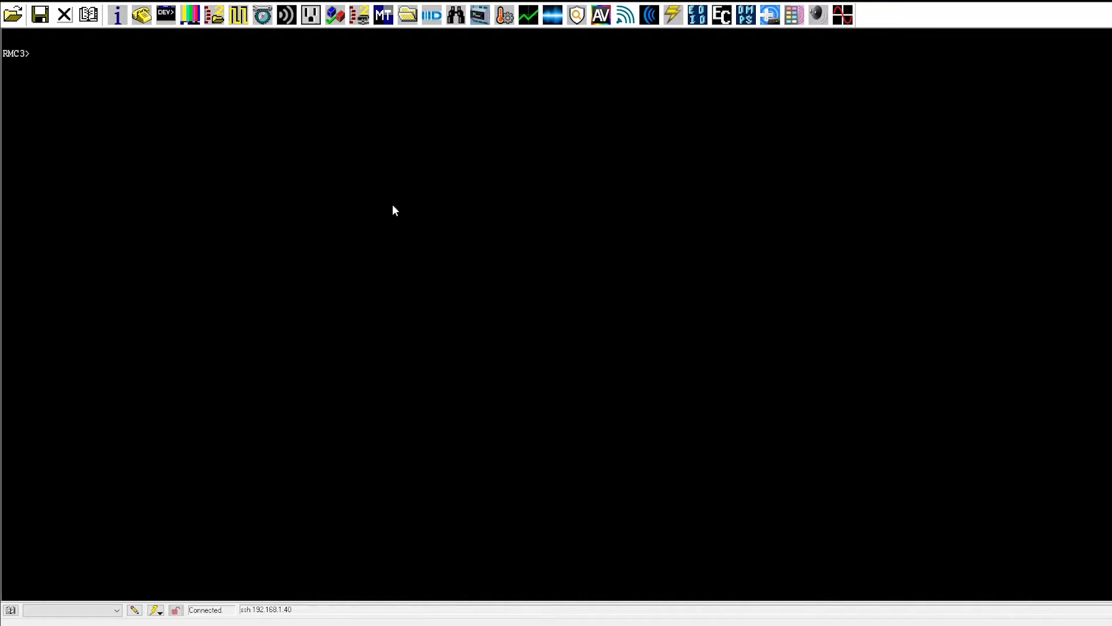
type("progload -p:1")
key("Return")
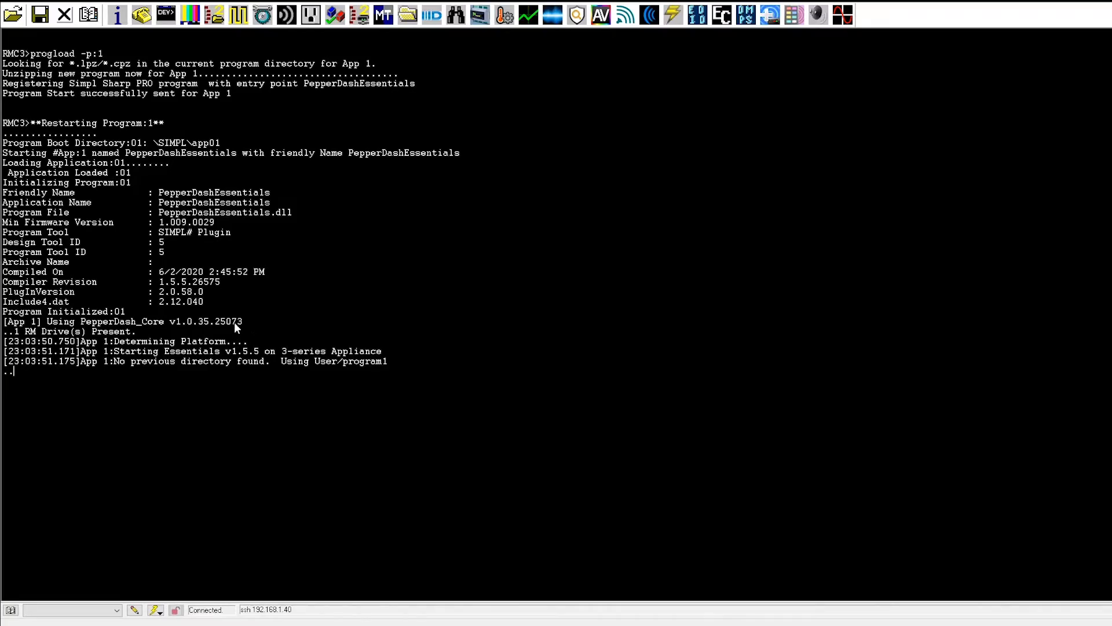
Step: Examine the startup log for the PepperDash_Core version and the Essentials version and platform line
left_click(200, 313)
left_click(216, 292)
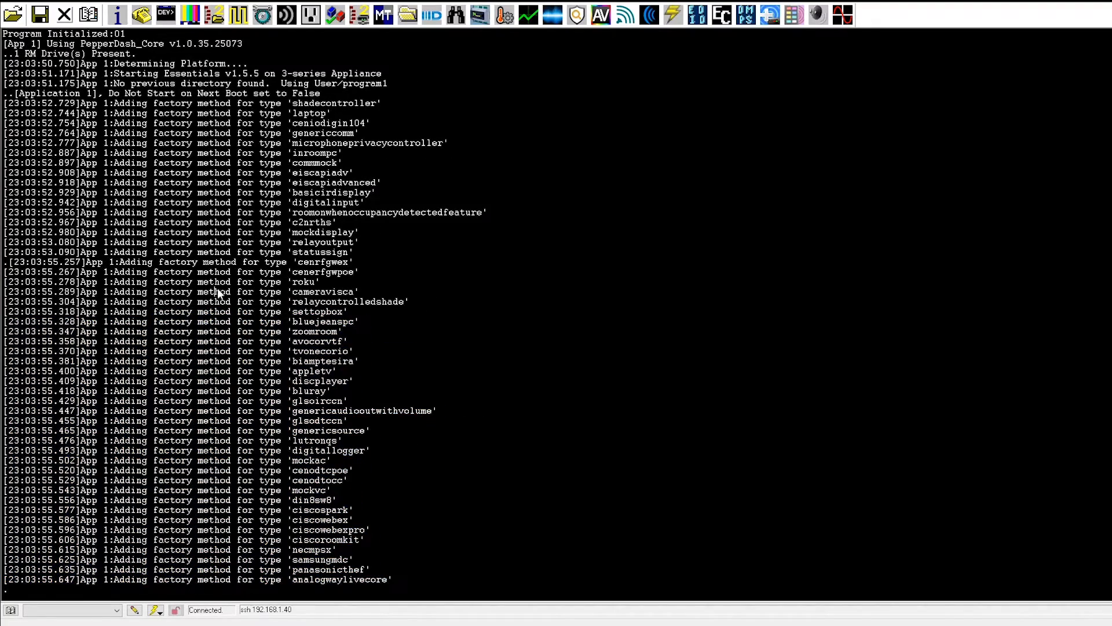
scroll(232, 285, "up", 6)
left_click_drag(243, 232, 172, 235)
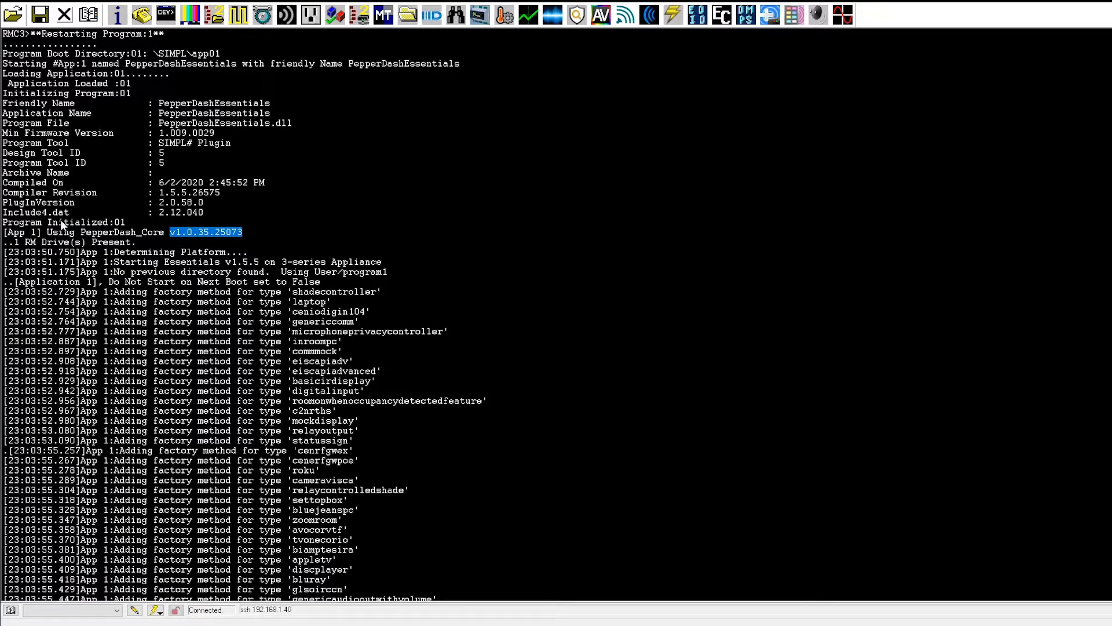
left_click_drag(81, 233, 137, 231)
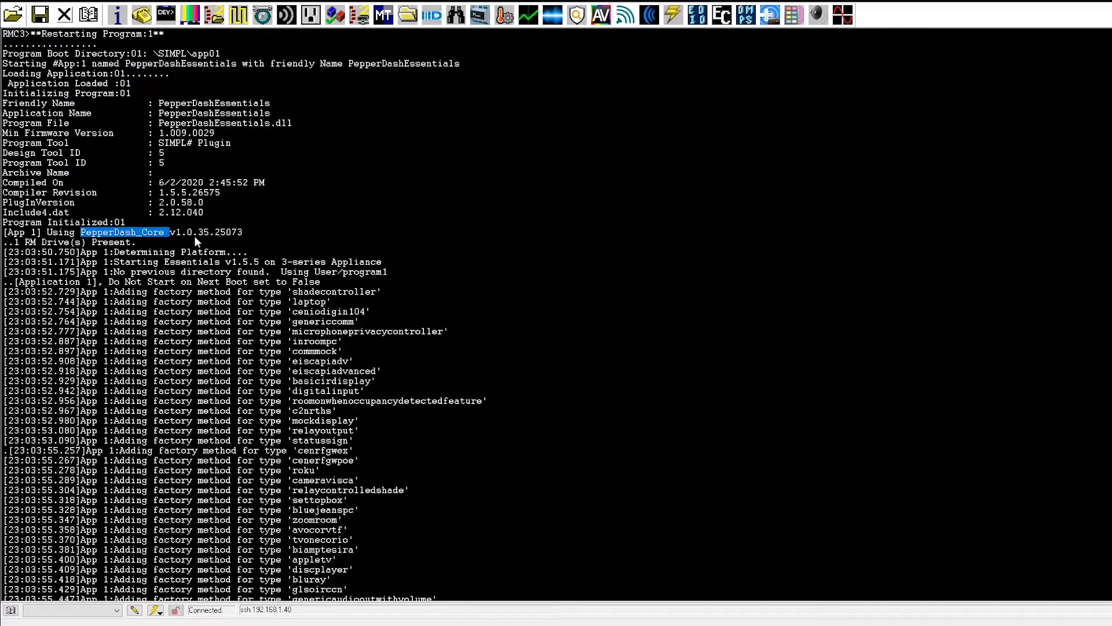
left_click_drag(242, 232, 184, 234)
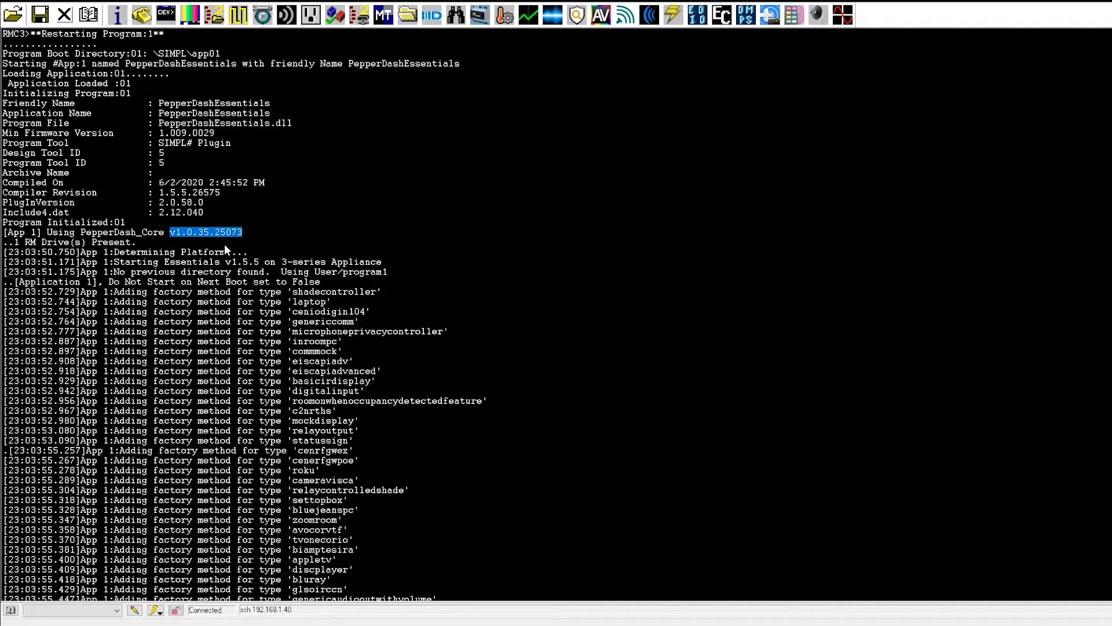
left_click(259, 235)
left_click_drag(115, 263, 404, 267)
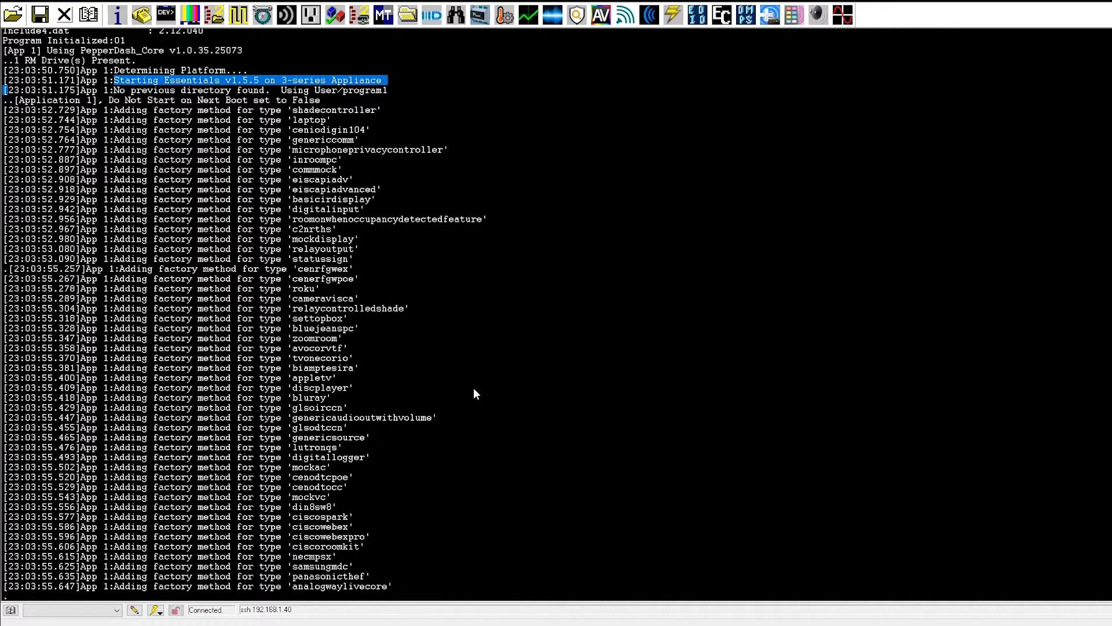
Step: Review the factory method entries for the device types and the closing message about the Essentials file structure
scroll(524, 352, "up", 3)
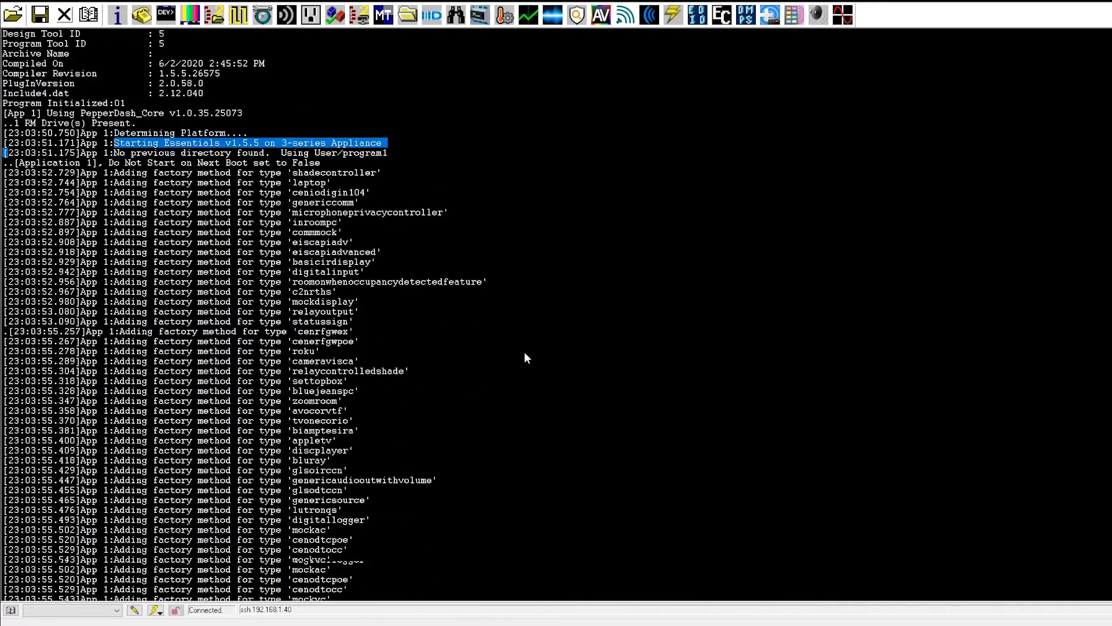
scroll(524, 352, "down", 3)
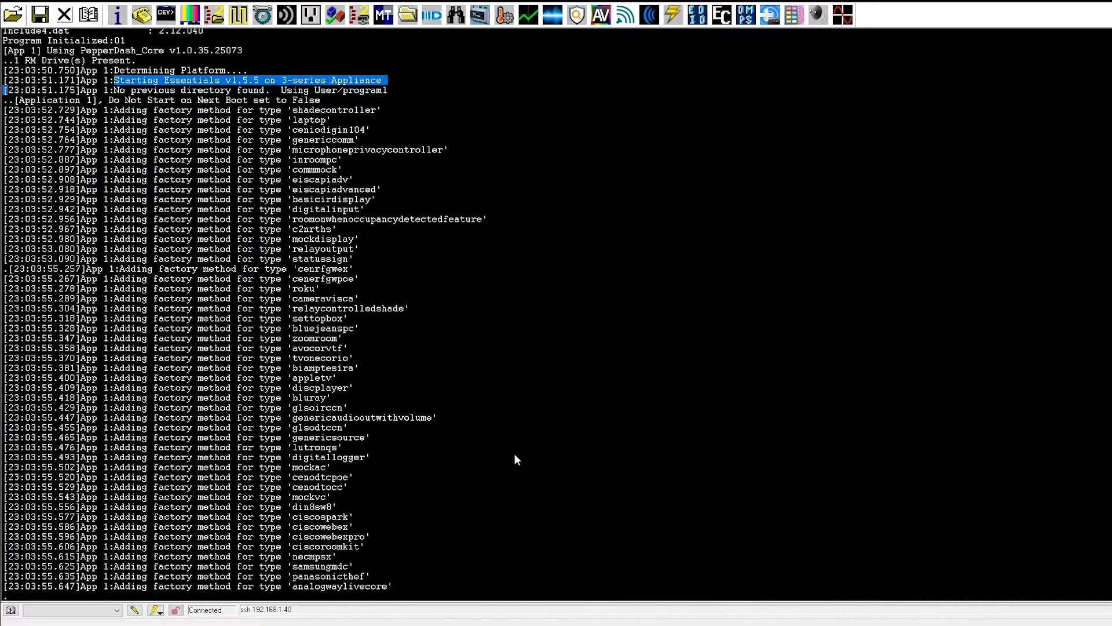
left_click(544, 511)
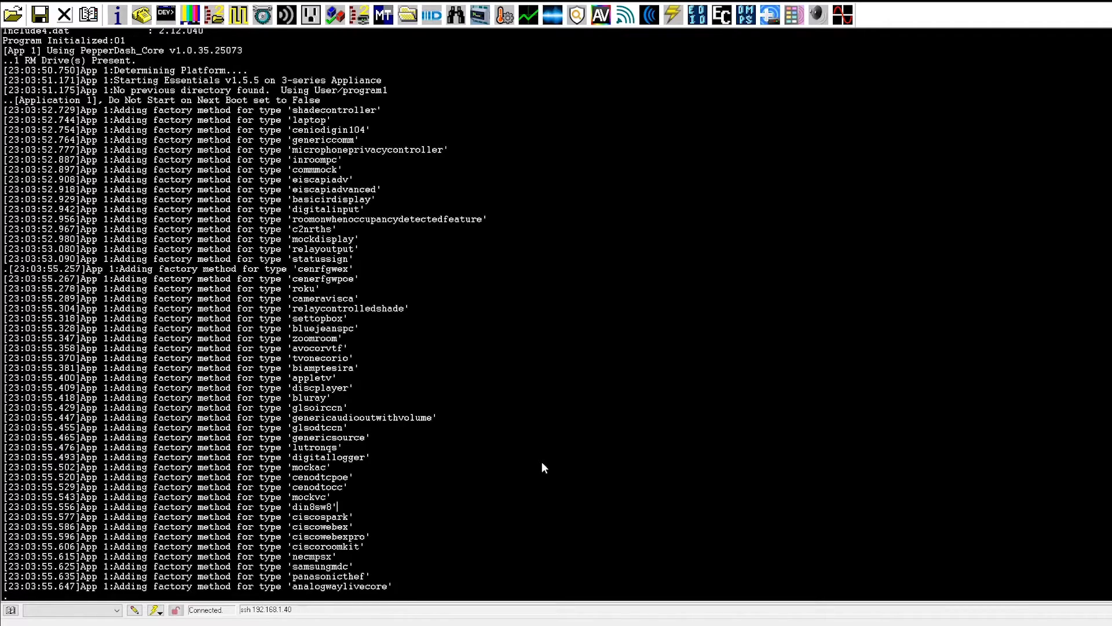
left_click_drag(110, 480, 407, 574)
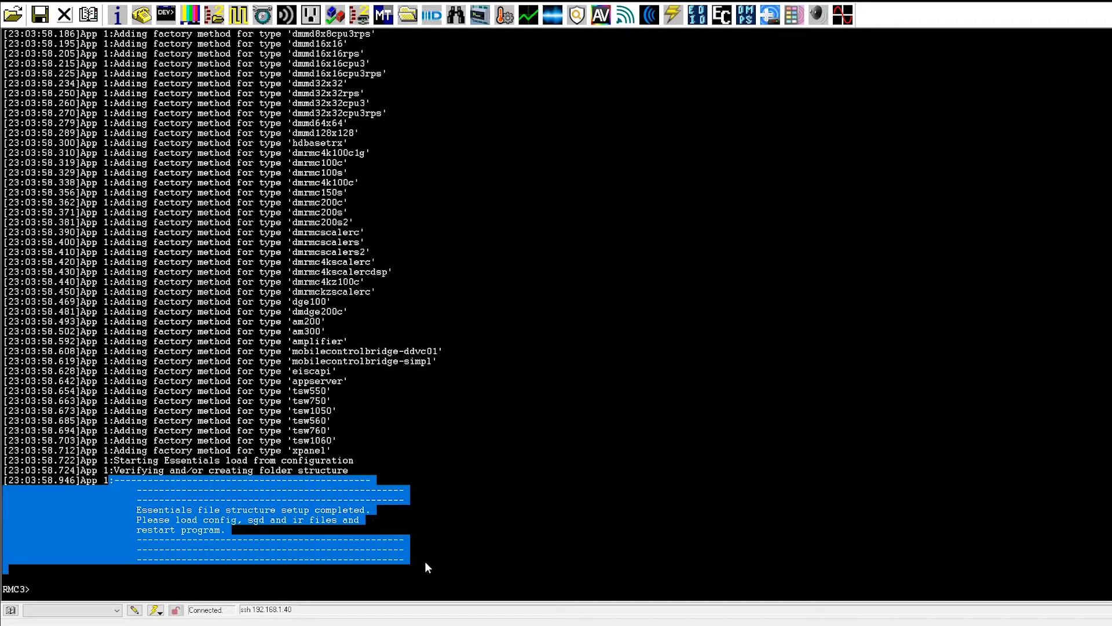
Step: In FileZilla, open the processor's remote USER folder and refresh its listing
left_click(208, 586)
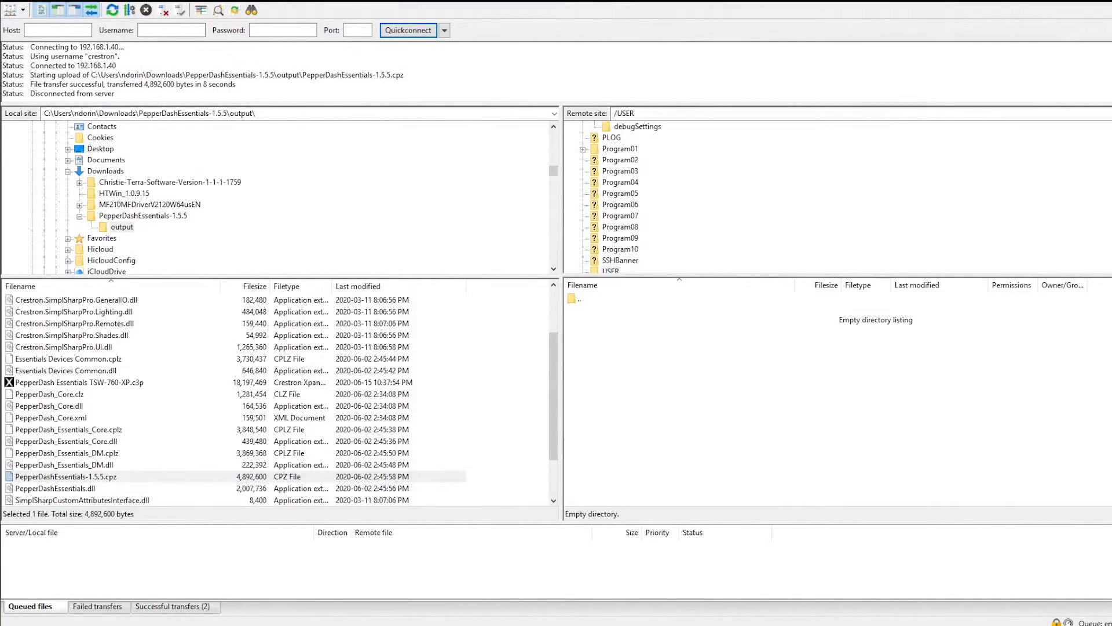
left_click(330, 3)
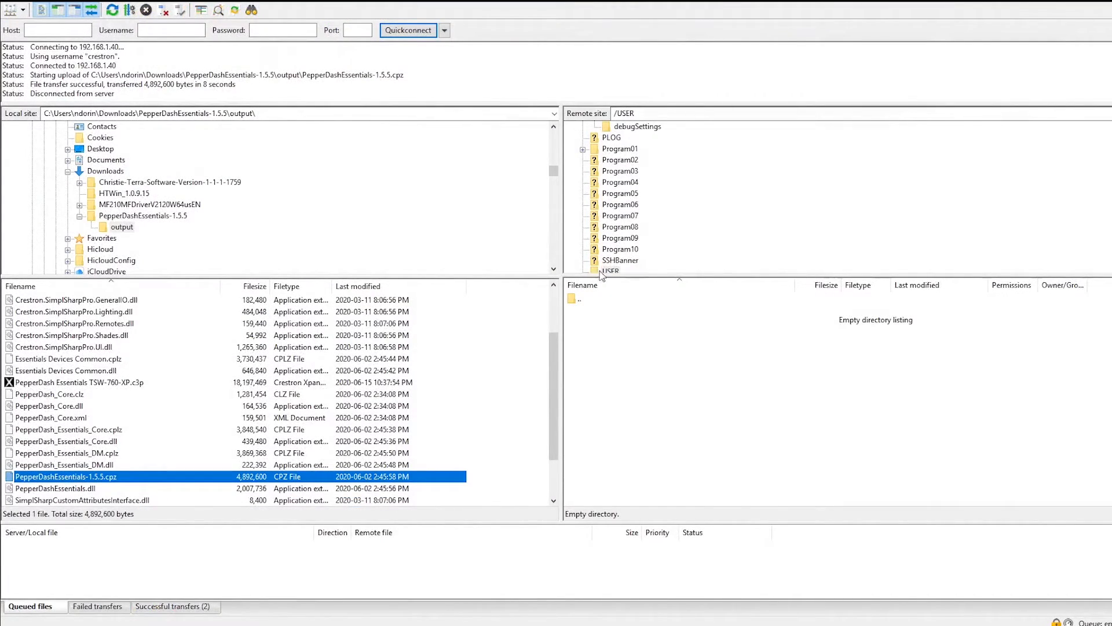
left_click(596, 271)
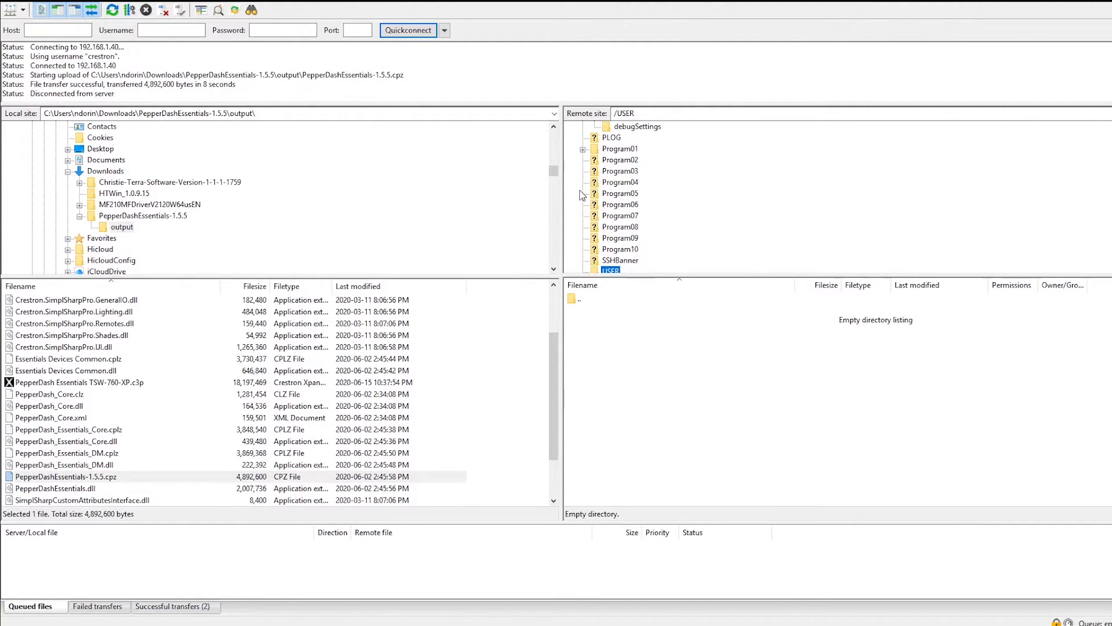
scroll(579, 229, "down", 1)
left_click(607, 142)
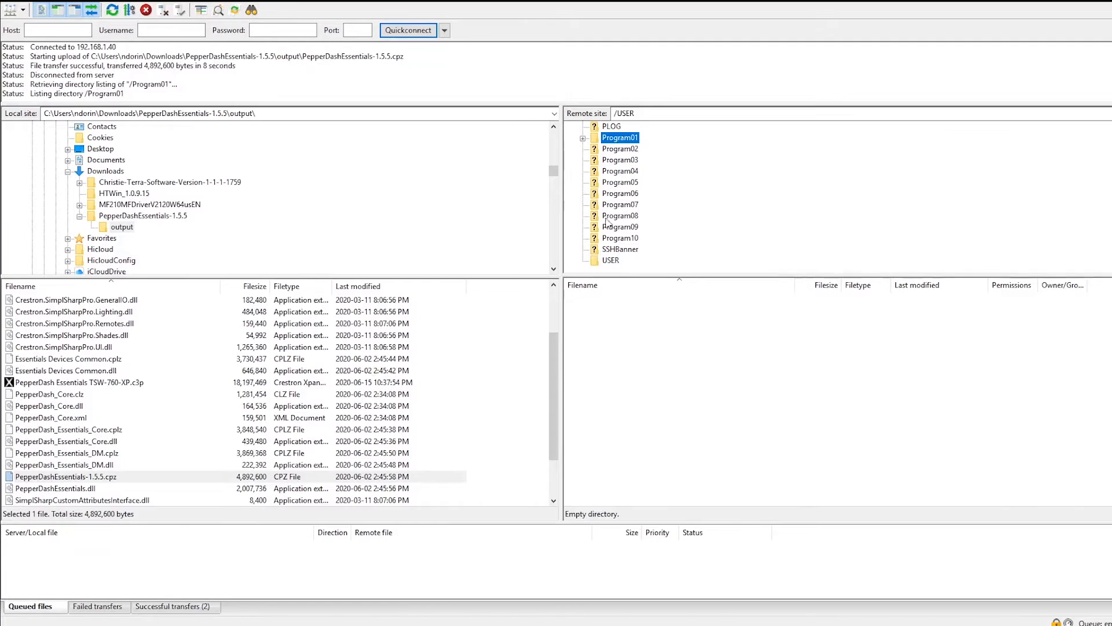
left_click(610, 262)
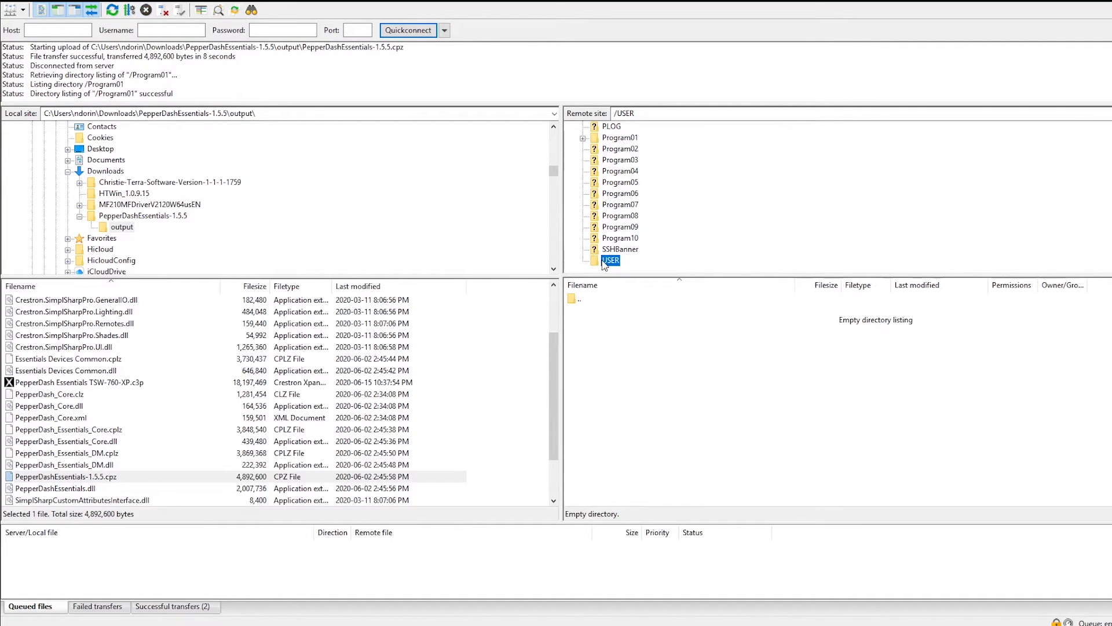
key("F5")
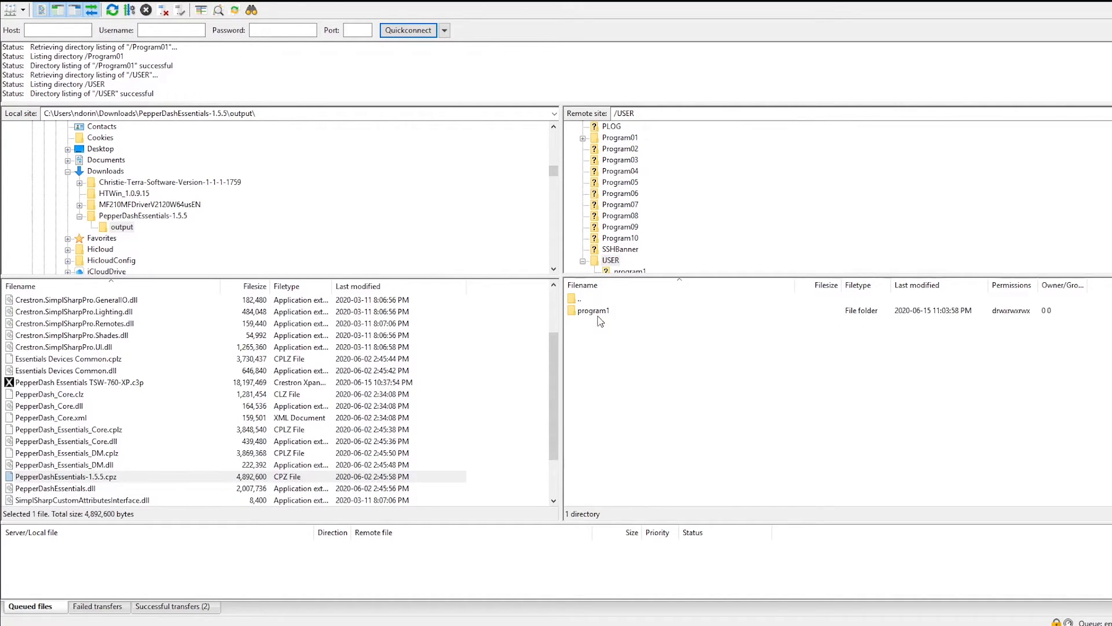
Step: Open the remote program1 folder under USER, look into its sgd, plugins and ir subfolders, and return to program1
left_click(599, 314)
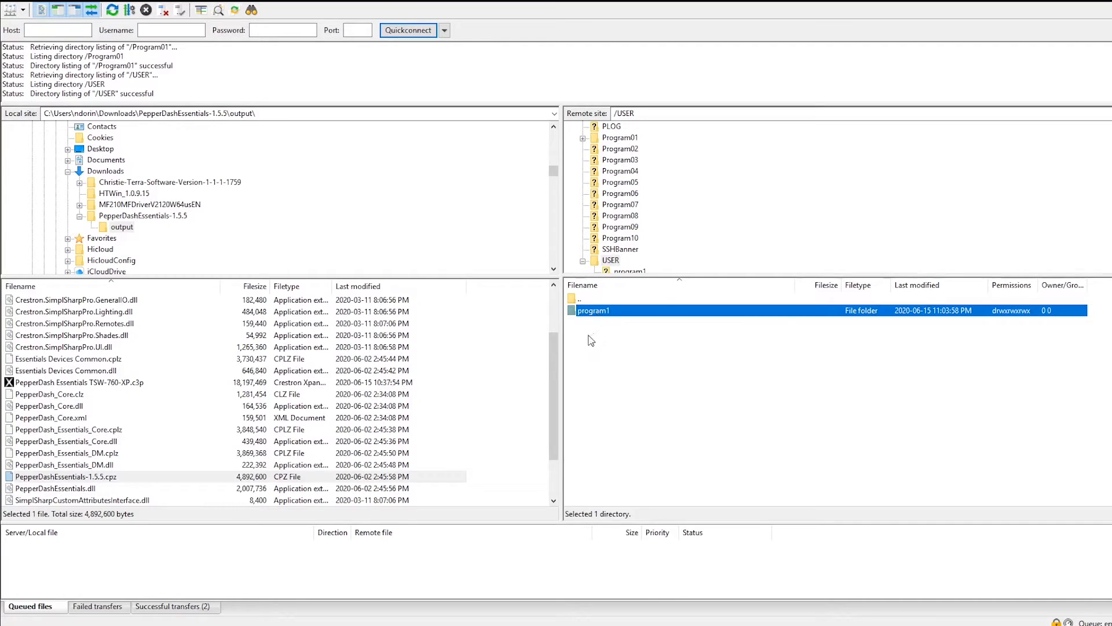
double_click(590, 314)
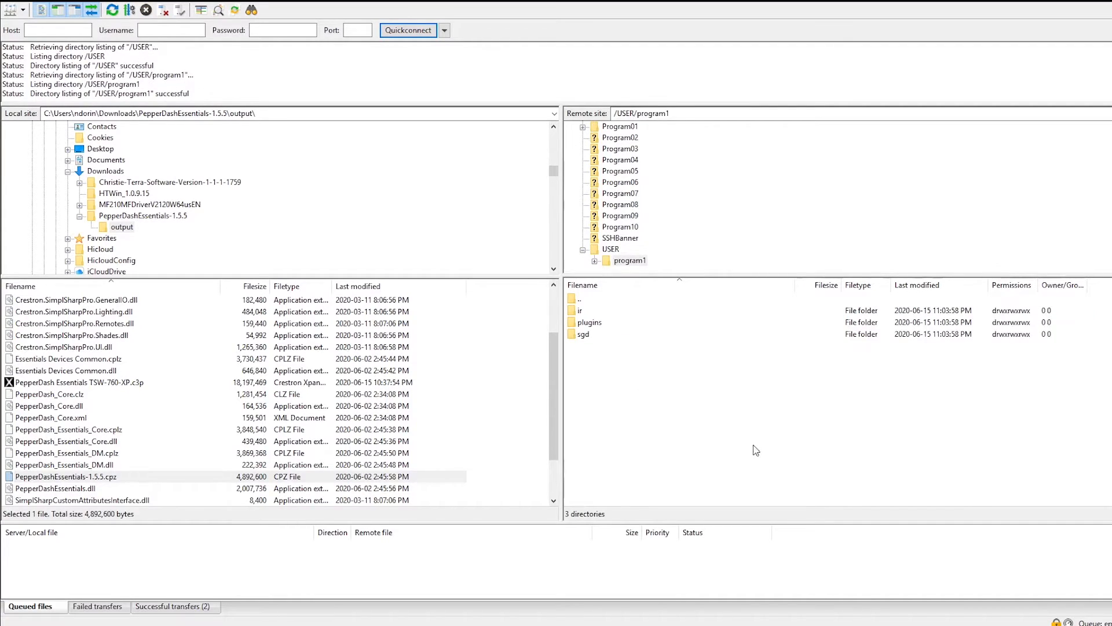
double_click(590, 334)
left_click(635, 249)
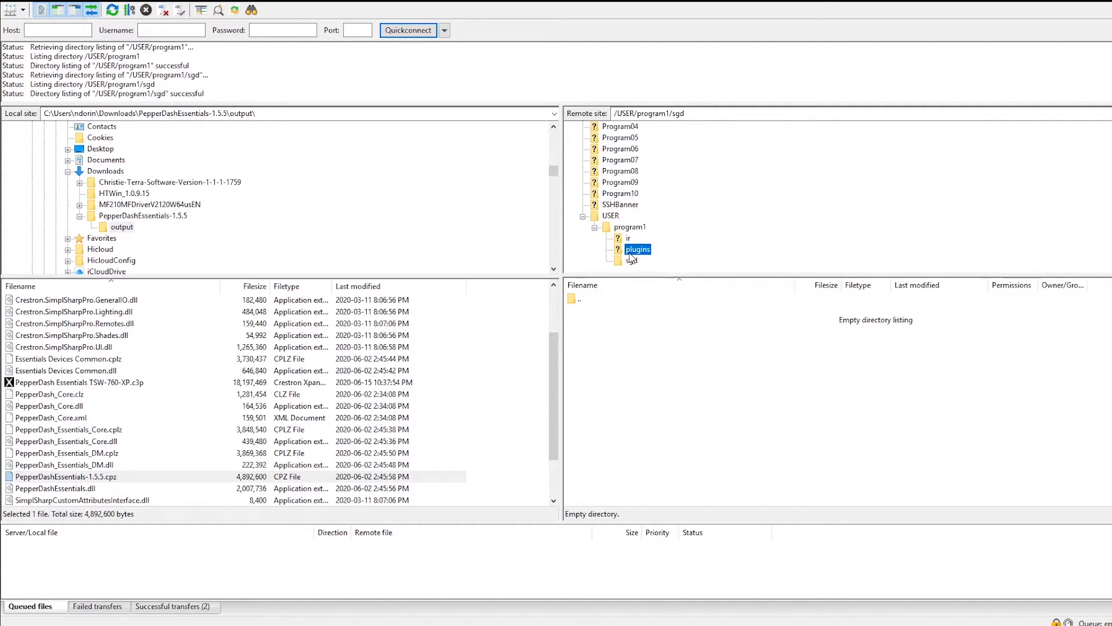
left_click(626, 238)
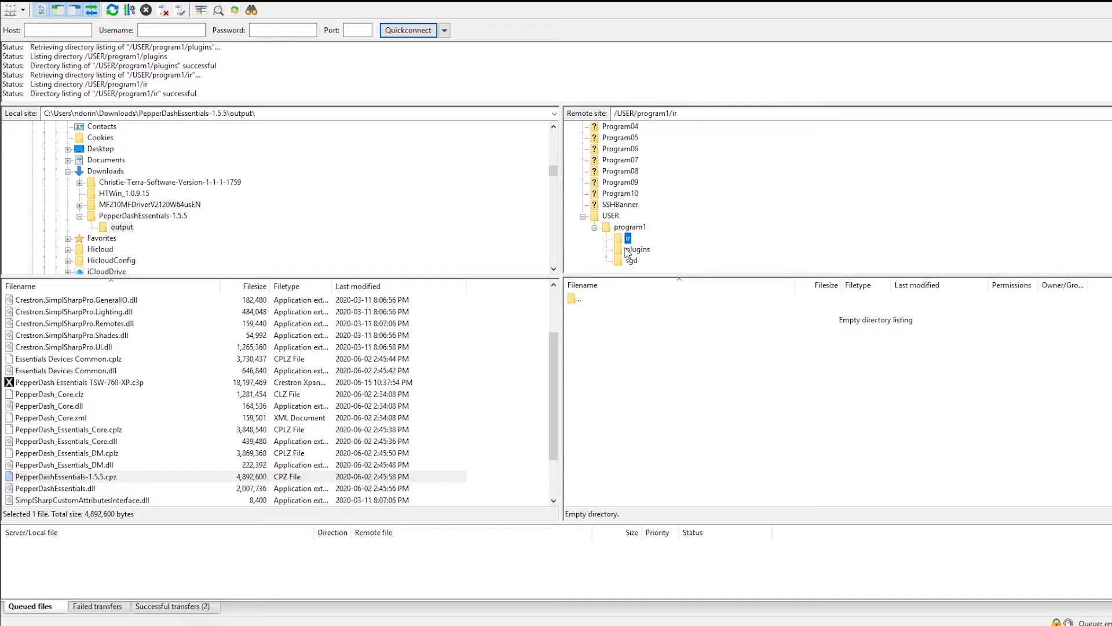
left_click(626, 228)
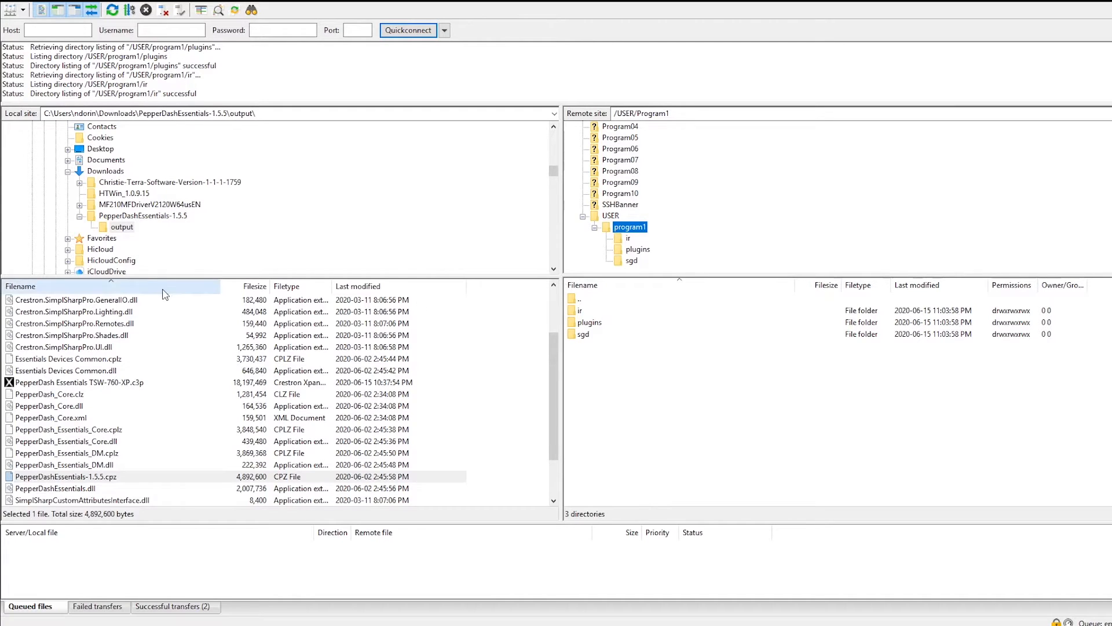
Step: Open the local Example Configuration folder inside PepperDashEssentials under the essentials working directory
scroll(223, 228, "down", 5)
scroll(259, 209, "down", 10)
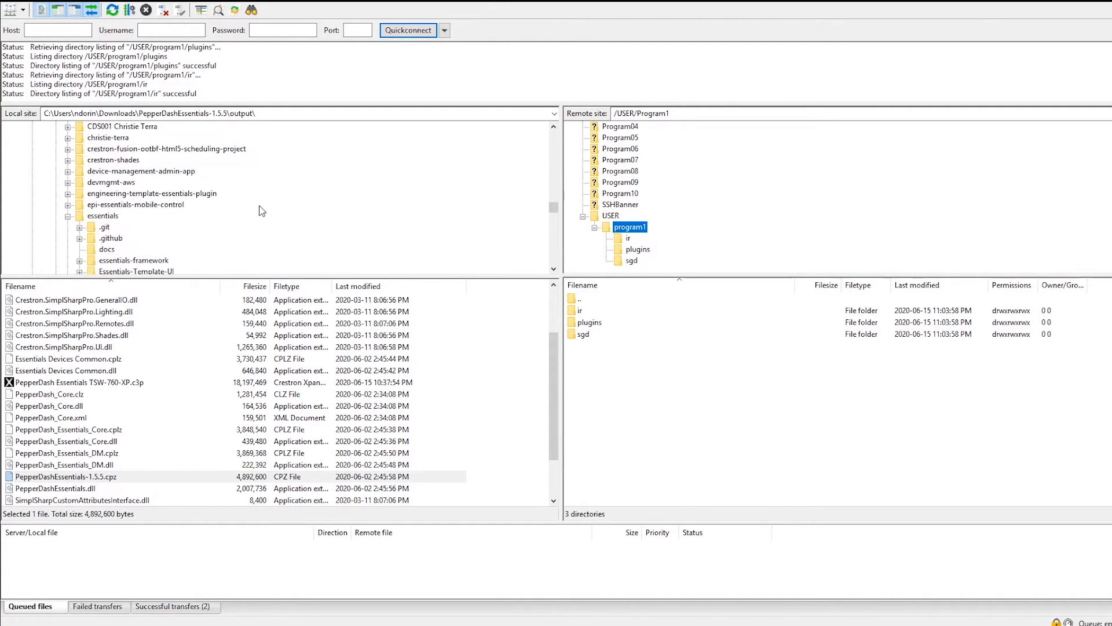
scroll(169, 232, "down", 1)
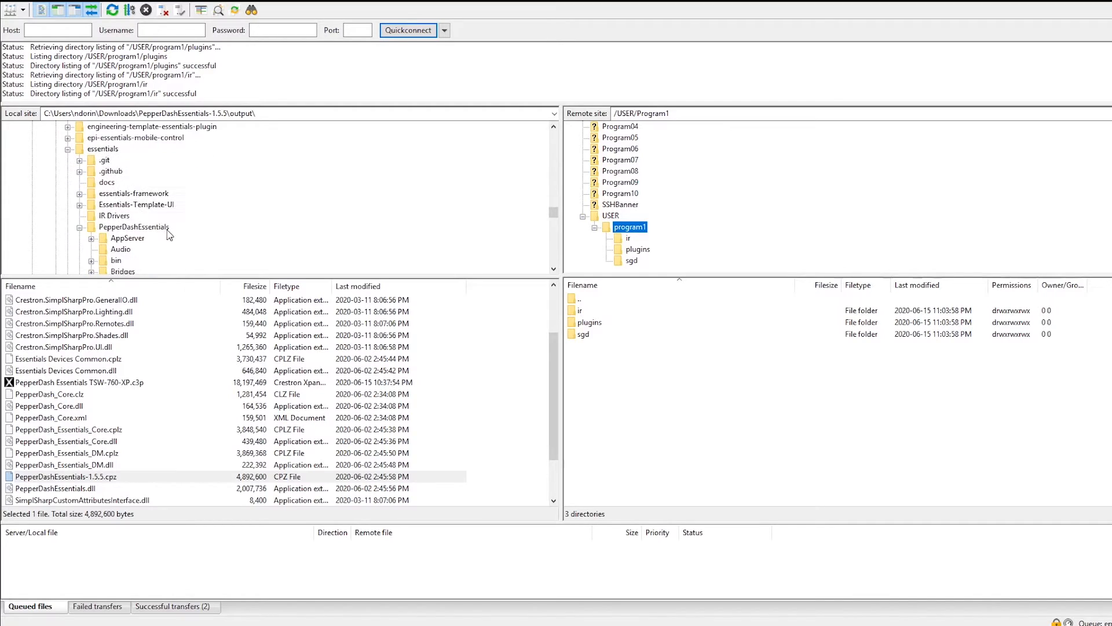
left_click(95, 149)
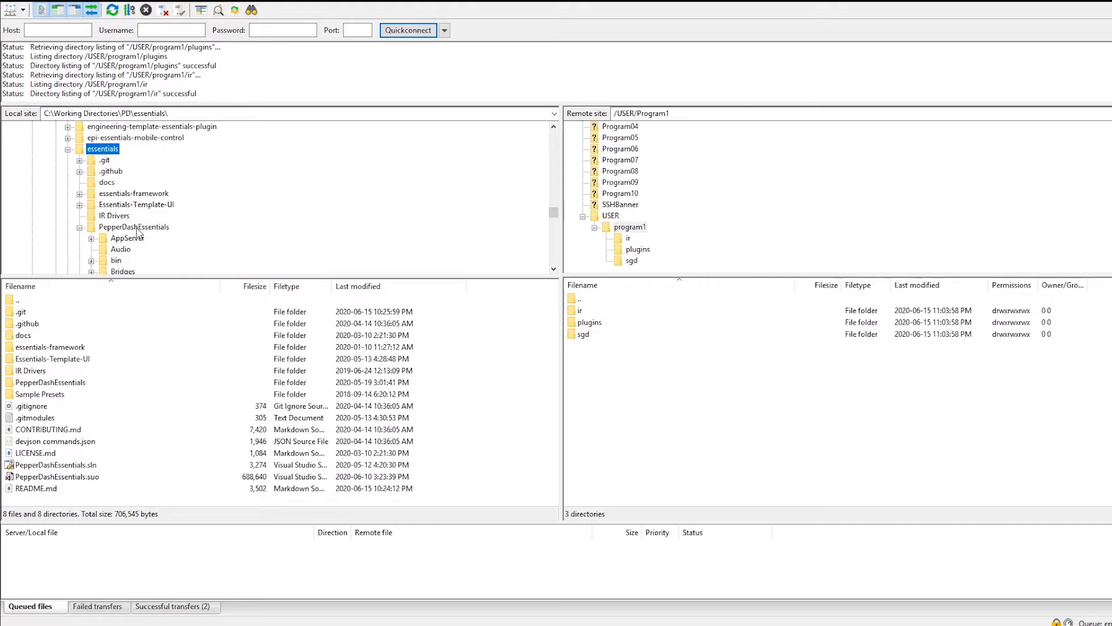
left_click(135, 227)
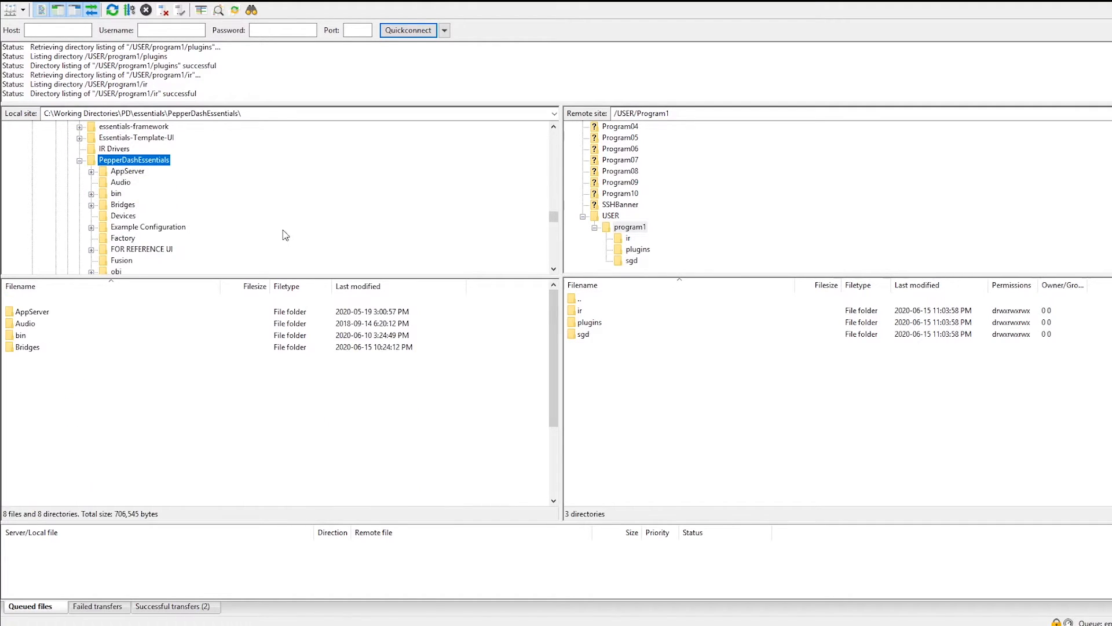
left_click(157, 229)
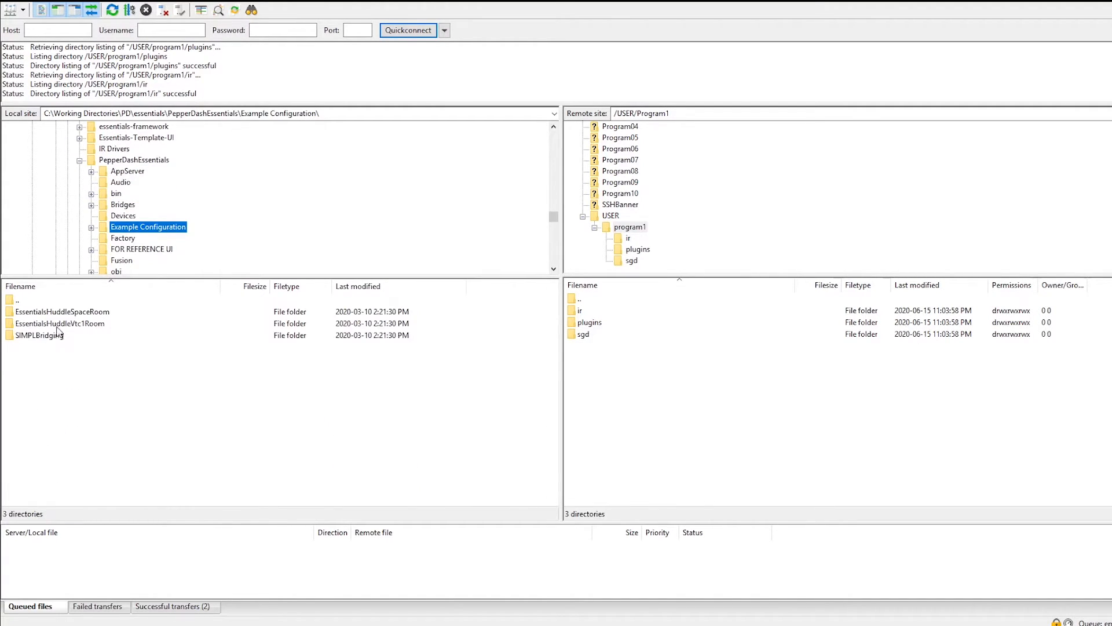
Step: Upload configurationFile-mockVideoCodec_din-ap3_-_dm4x1.json from the local EssentialsHuddleVtc1Room folder to the remote program1 folder
left_click(58, 324)
left_click(67, 352)
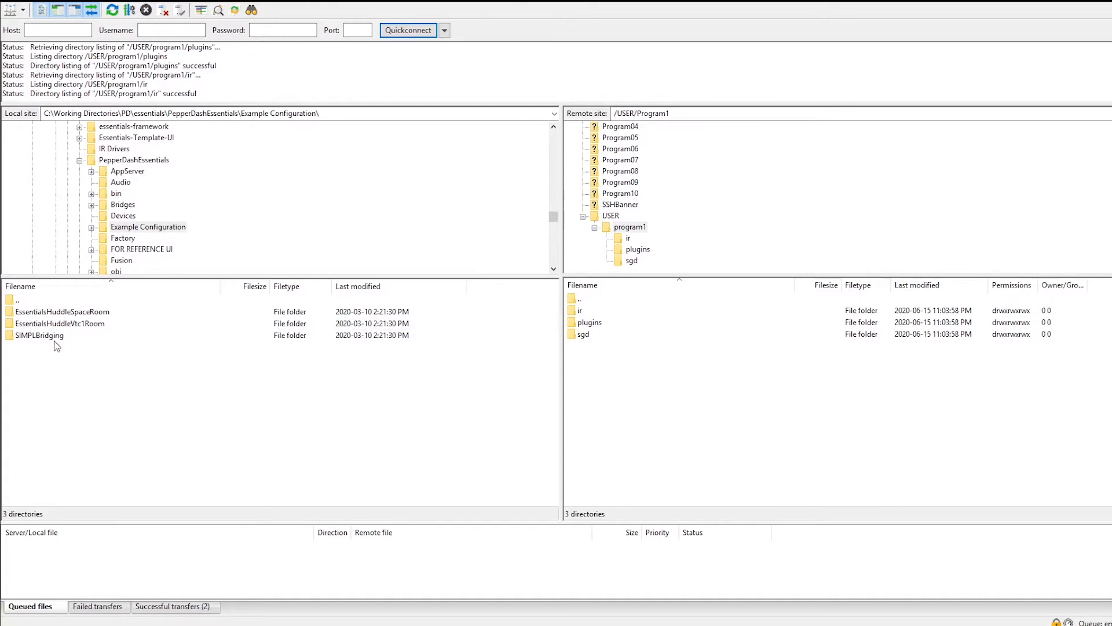
double_click(58, 323)
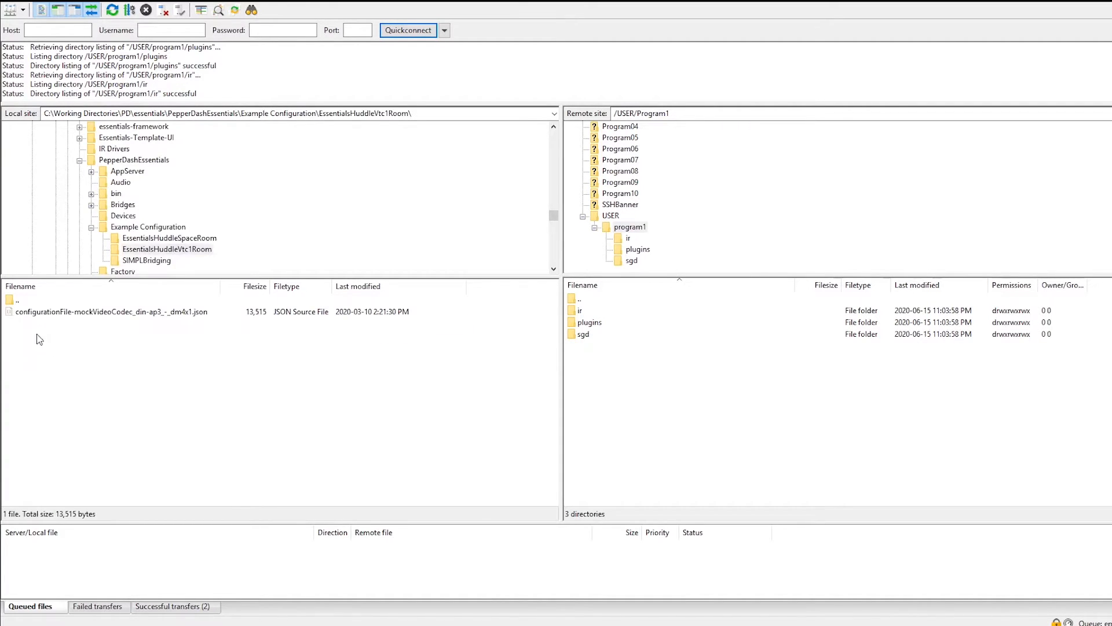
left_click_drag(56, 314, 631, 231)
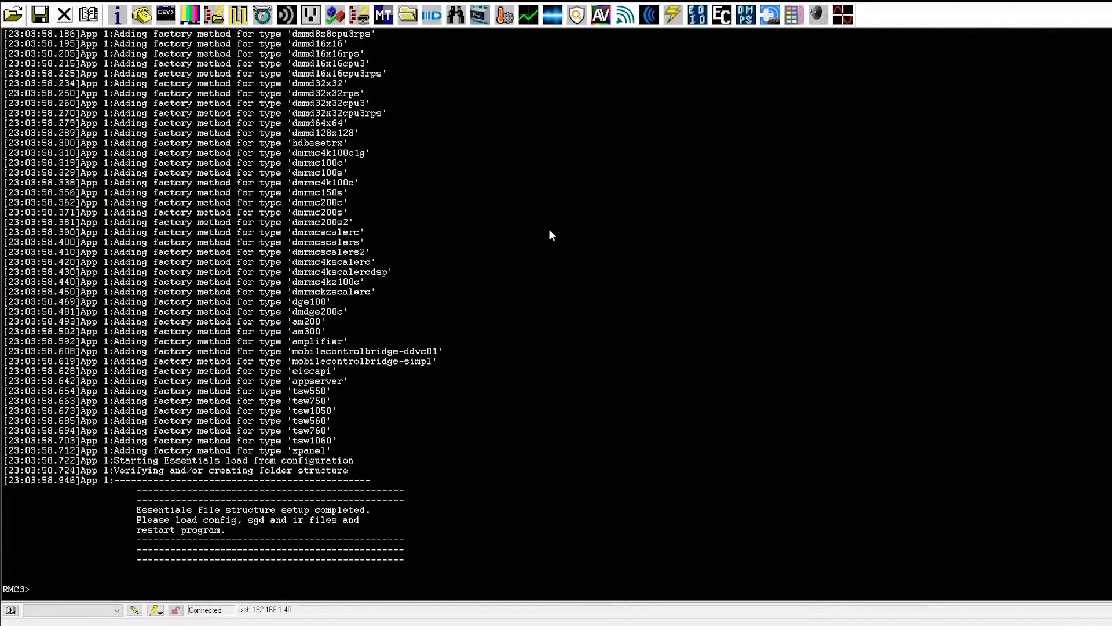
Step: In the RMC3 text console, restart the program in slot 1 with progreset -p:1
key("Return")
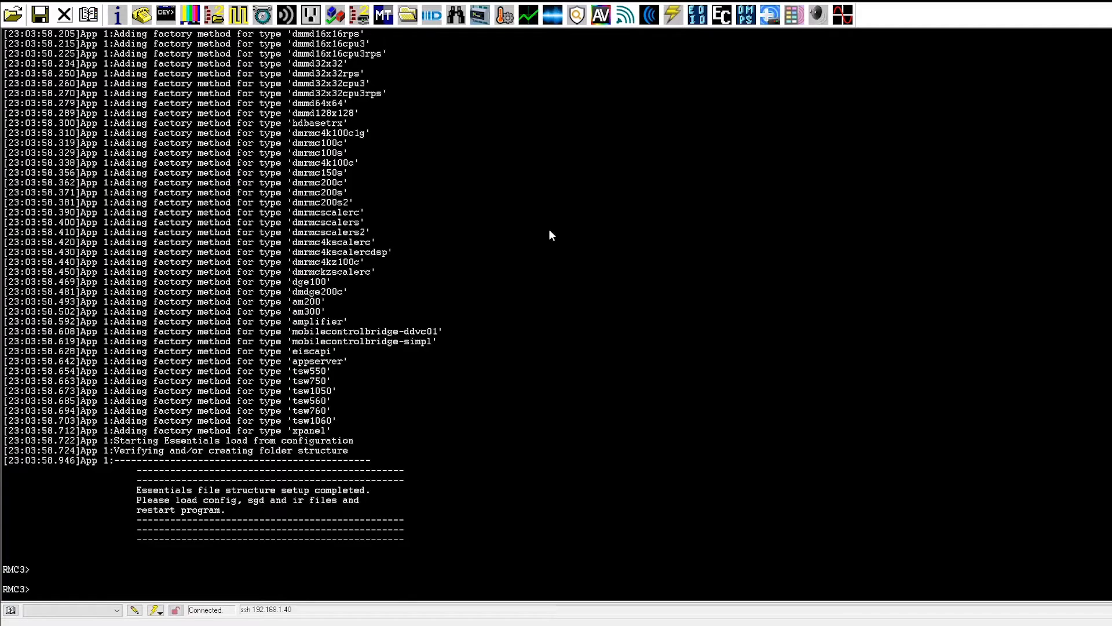
type("progreset -p:1")
key("Return")
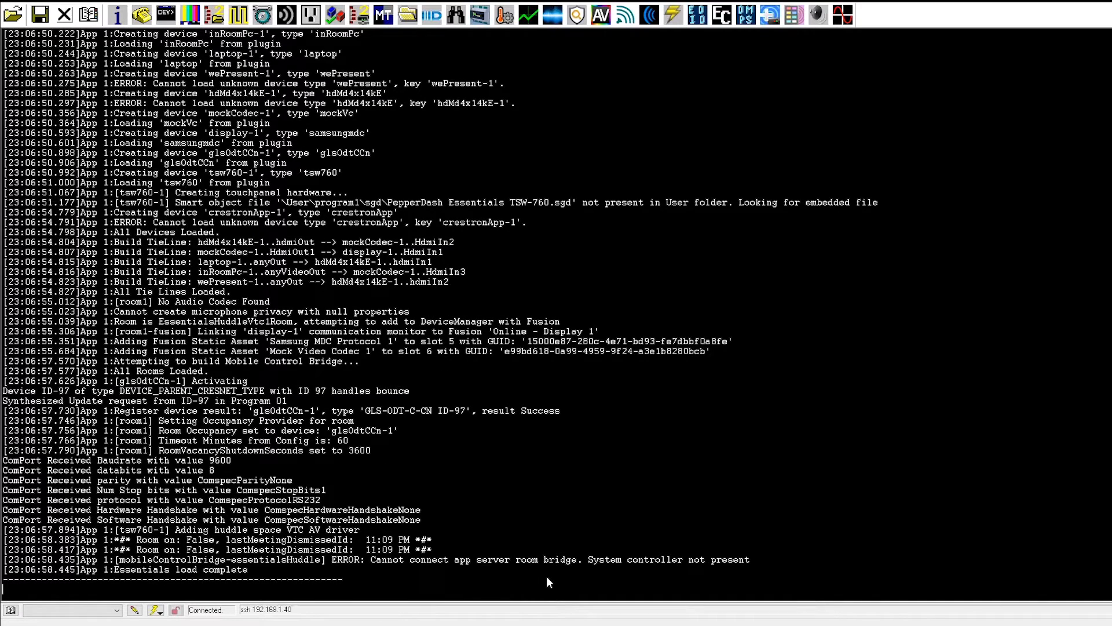
Step: List the program's IP table with ipt, and list it again with model names using ipt -t
key("Return")
key("Return")
type("ipt")
key("Return")
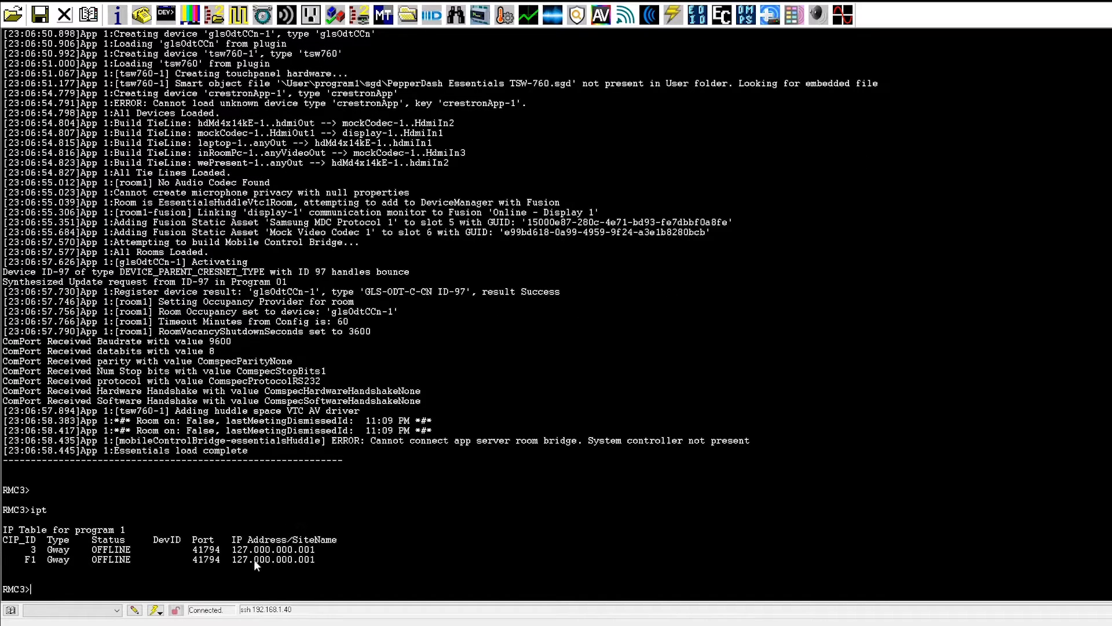
type("ipt -t")
key("Return")
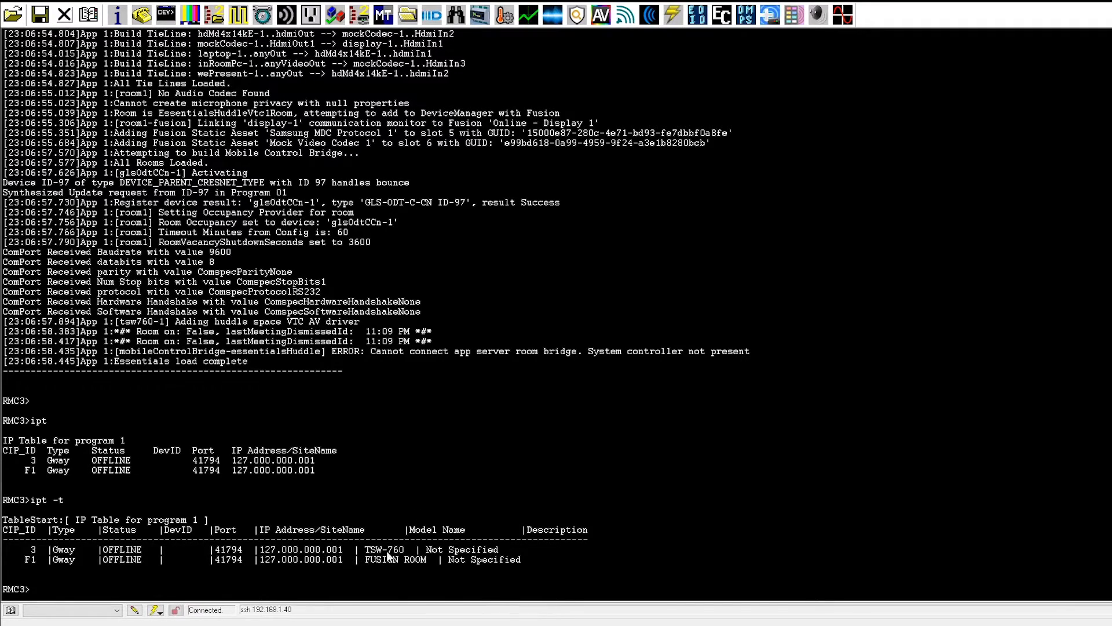
Step: Examine the IP IDs and model names of the touchpanel and Fusion room entries in the IP table
left_click_drag(29, 548, 37, 550)
left_click(368, 560)
left_click_drag(367, 560, 439, 560)
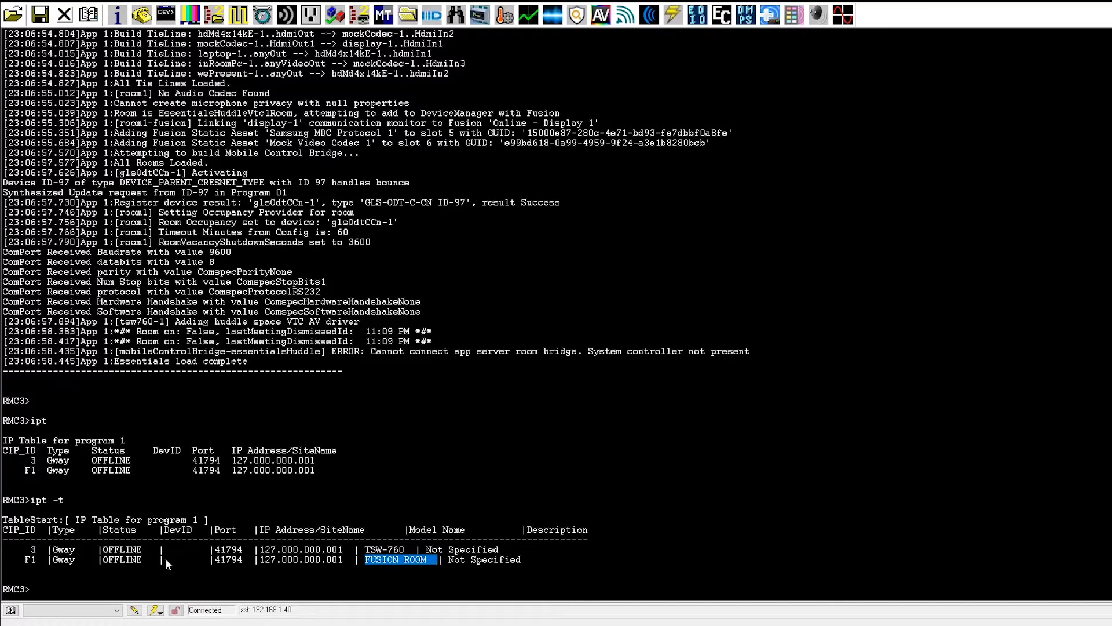
left_click_drag(26, 559, 498, 545)
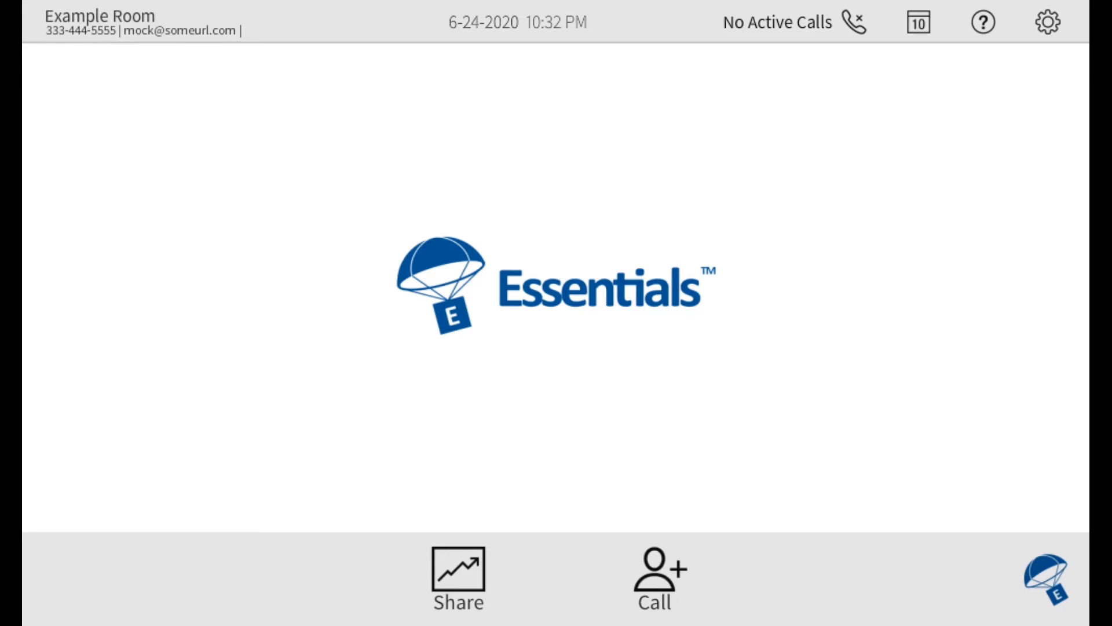
Step: On the Essentials touchpanel interface, share the Room PC, switch the shared source to Laptop, and switch back to Room PC
left_click(471, 575)
left_click(549, 467)
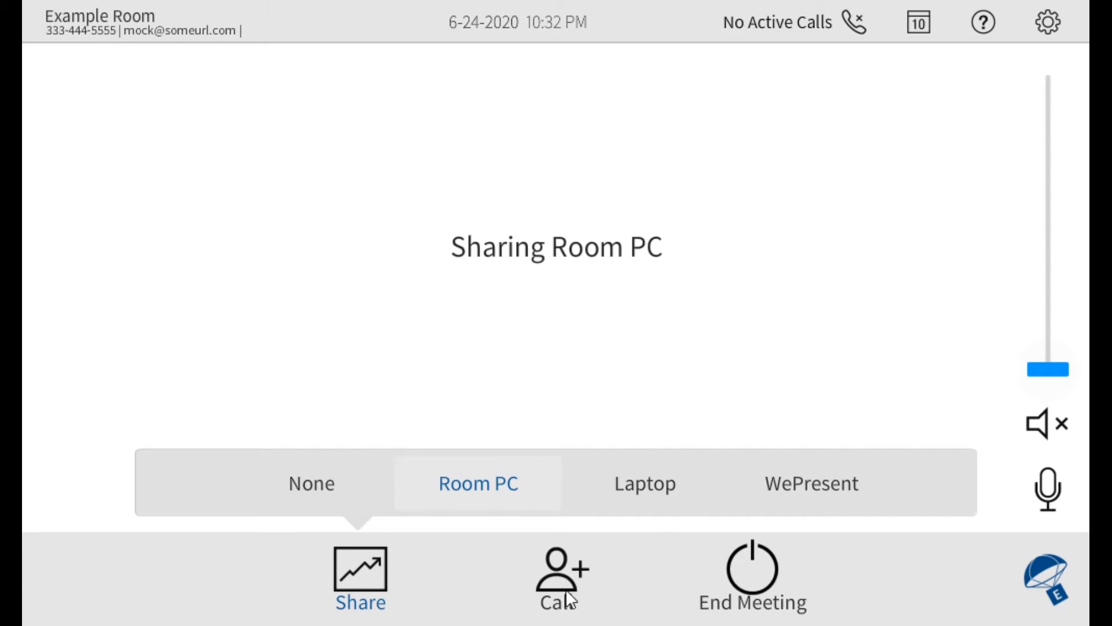
left_click(654, 490)
left_click(482, 484)
Step: Open the calling page and view its directory and recent calls, ending on the keypad
left_click(561, 561)
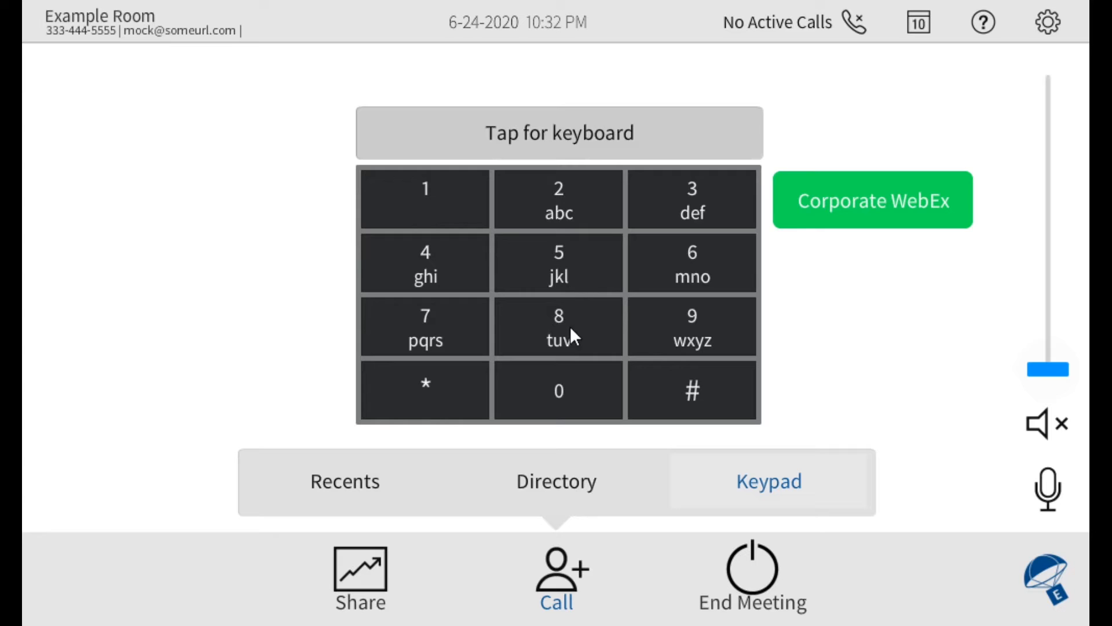
left_click(557, 481)
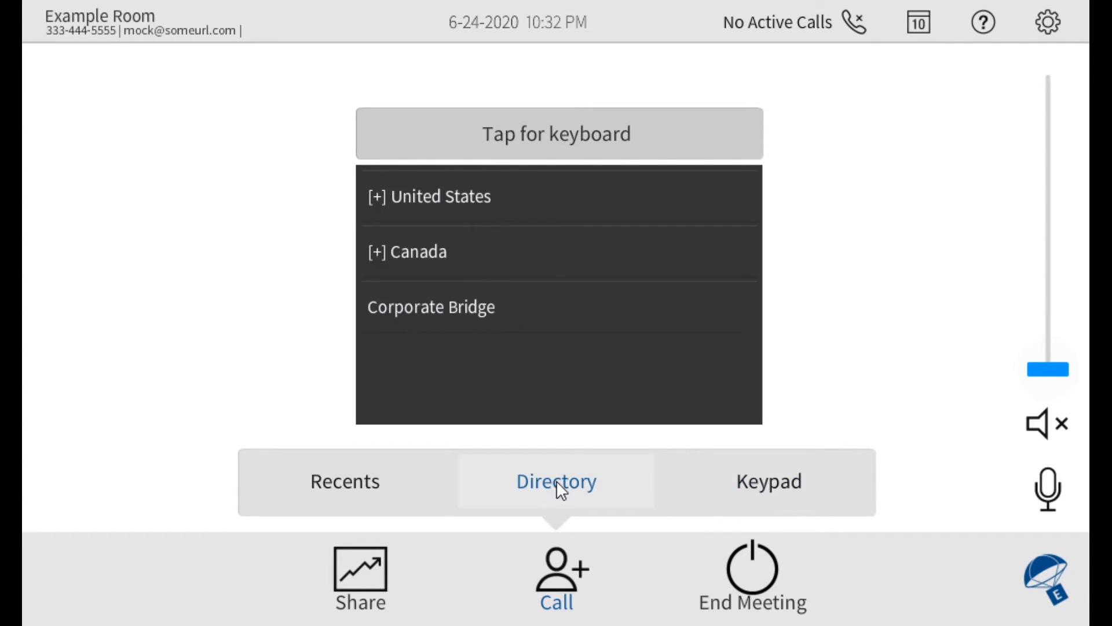
left_click(345, 490)
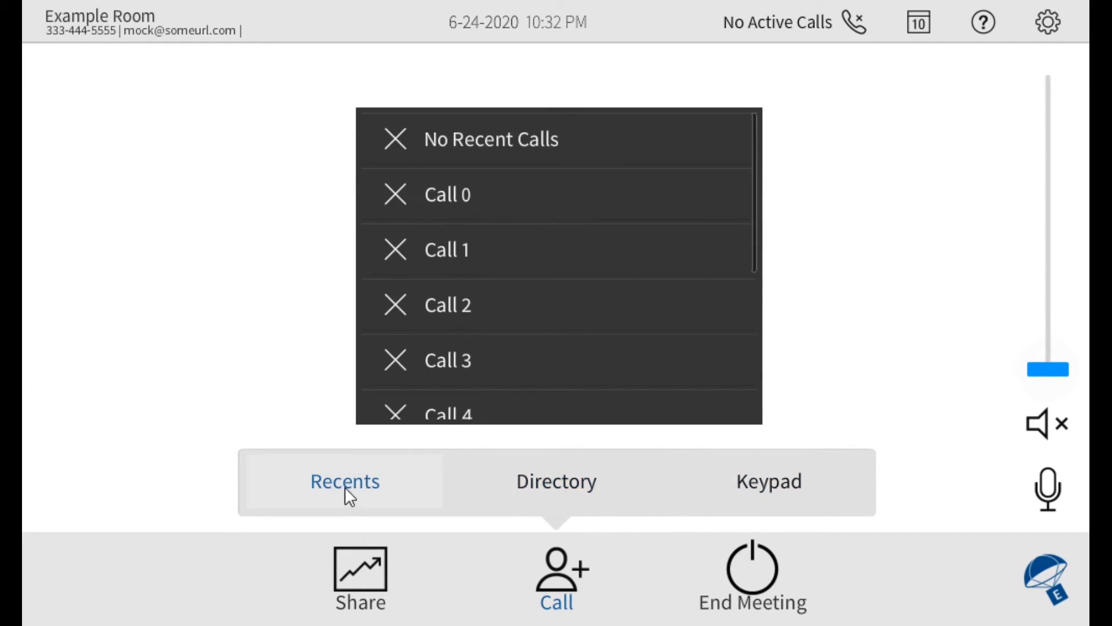
left_click(767, 481)
Step: Try the volume slider, and view the room's meeting schedule before closing it
left_click_drag(1054, 387, 1063, 259)
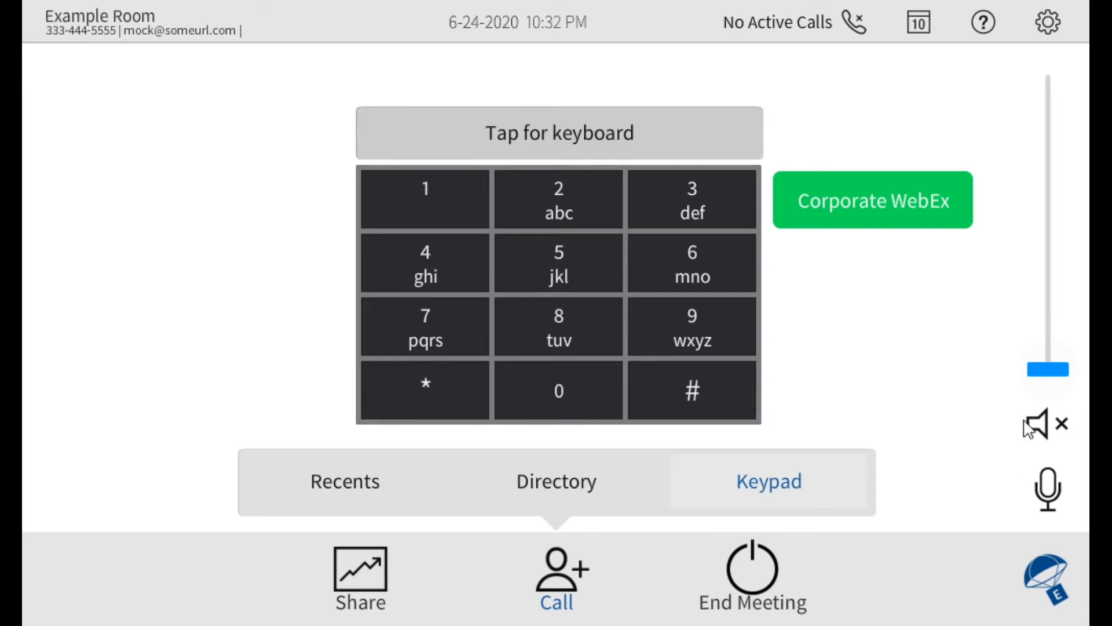
left_click(919, 26)
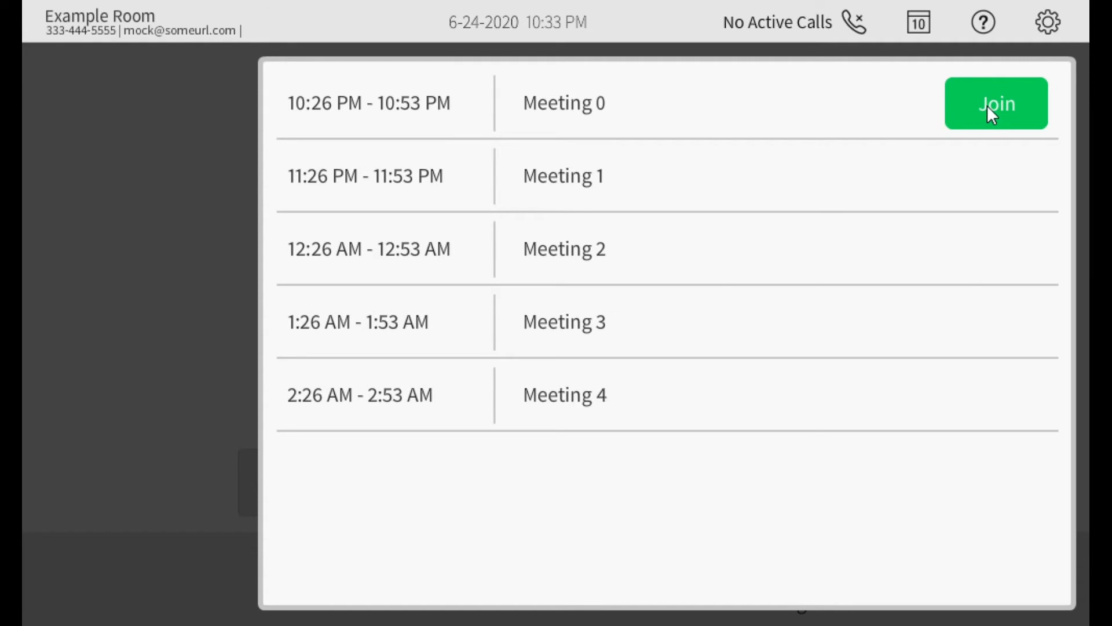
left_click(195, 238)
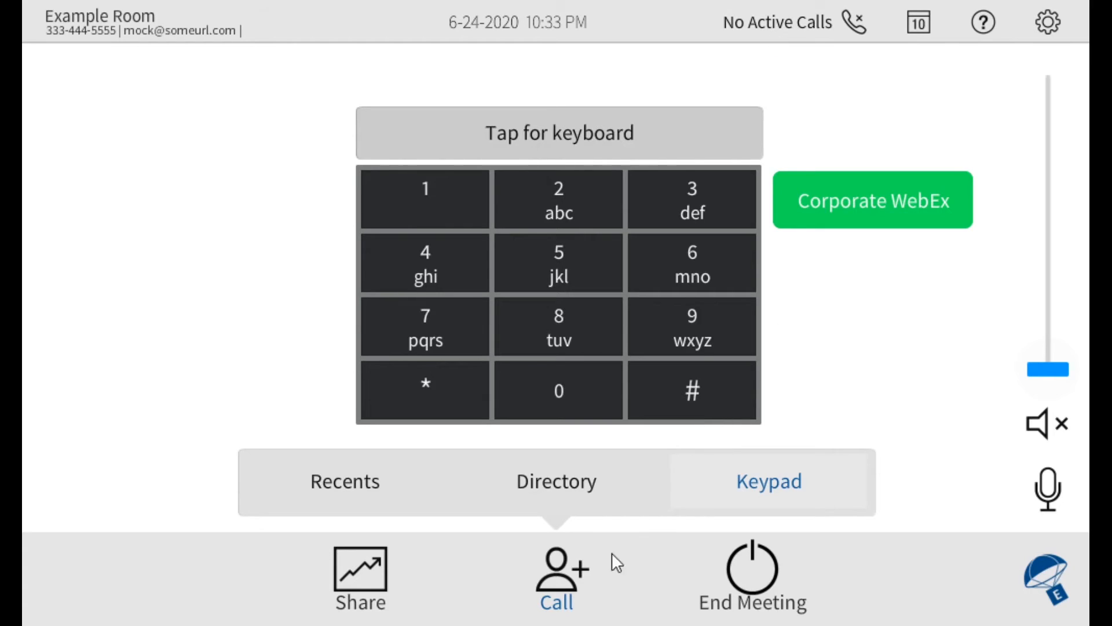
Step: Call Corporate Bridge from the directory and show the active call details
left_click(557, 506)
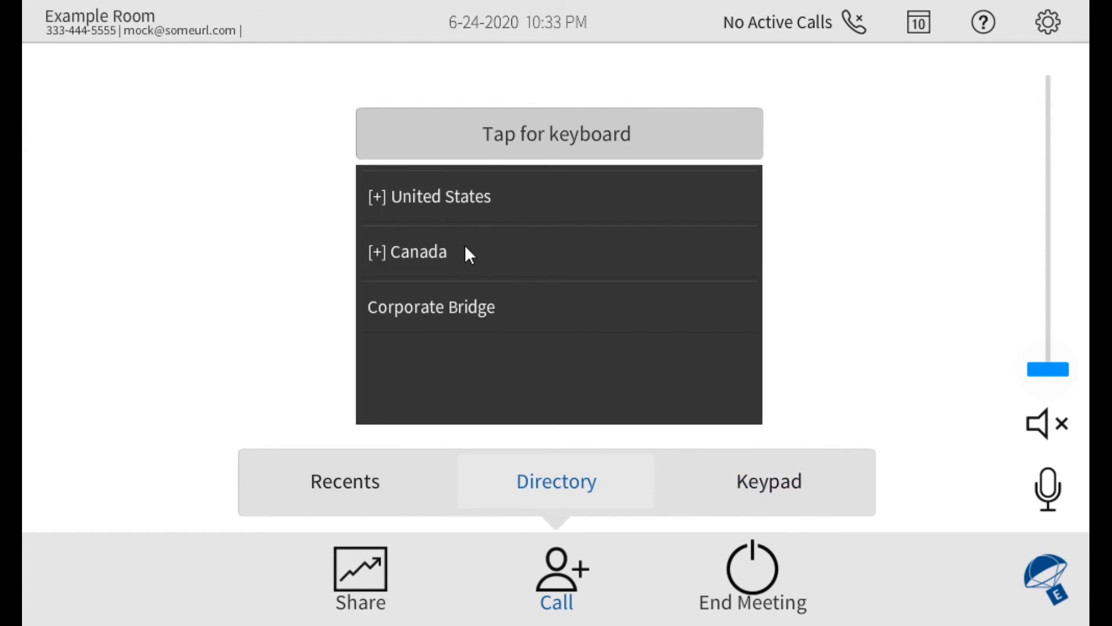
left_click(452, 307)
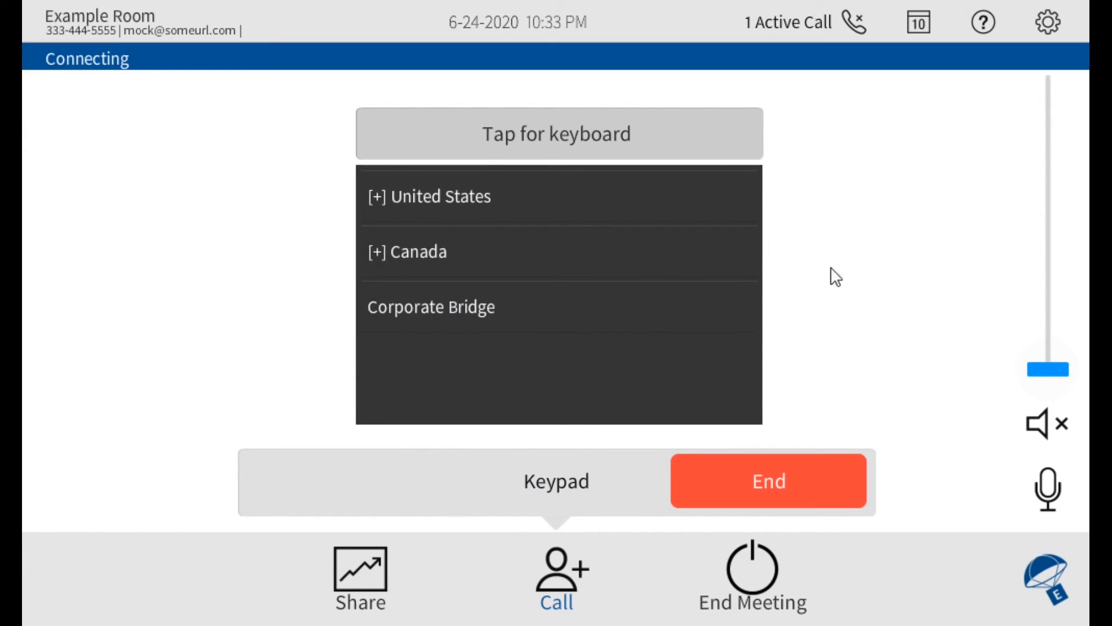
left_click(805, 24)
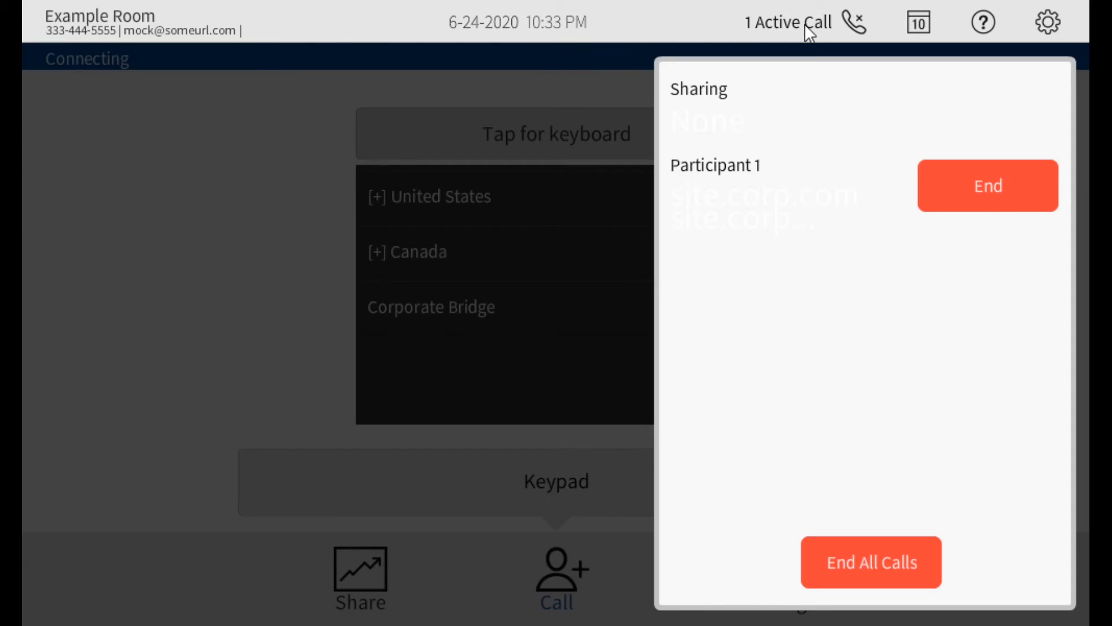